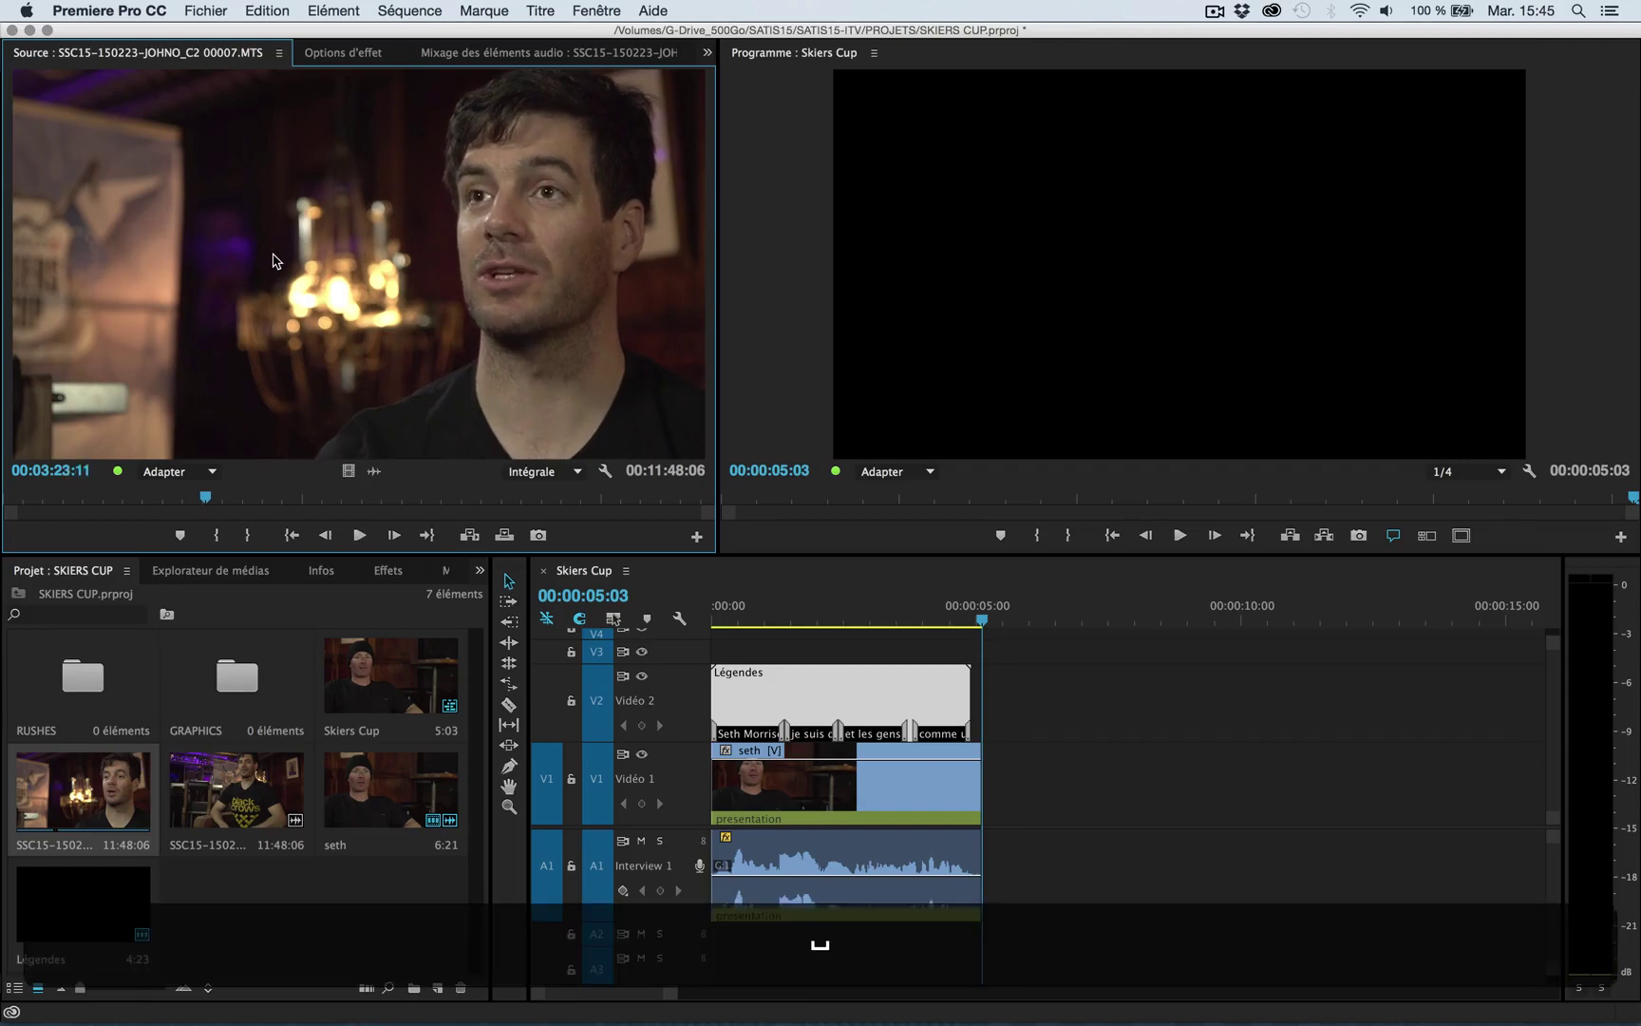
Preview the C3 00008.MTS interview clip in the source monitor
{"action": "double_click", "coordinate": [242, 780]}
{"action": "key", "text": "space"}
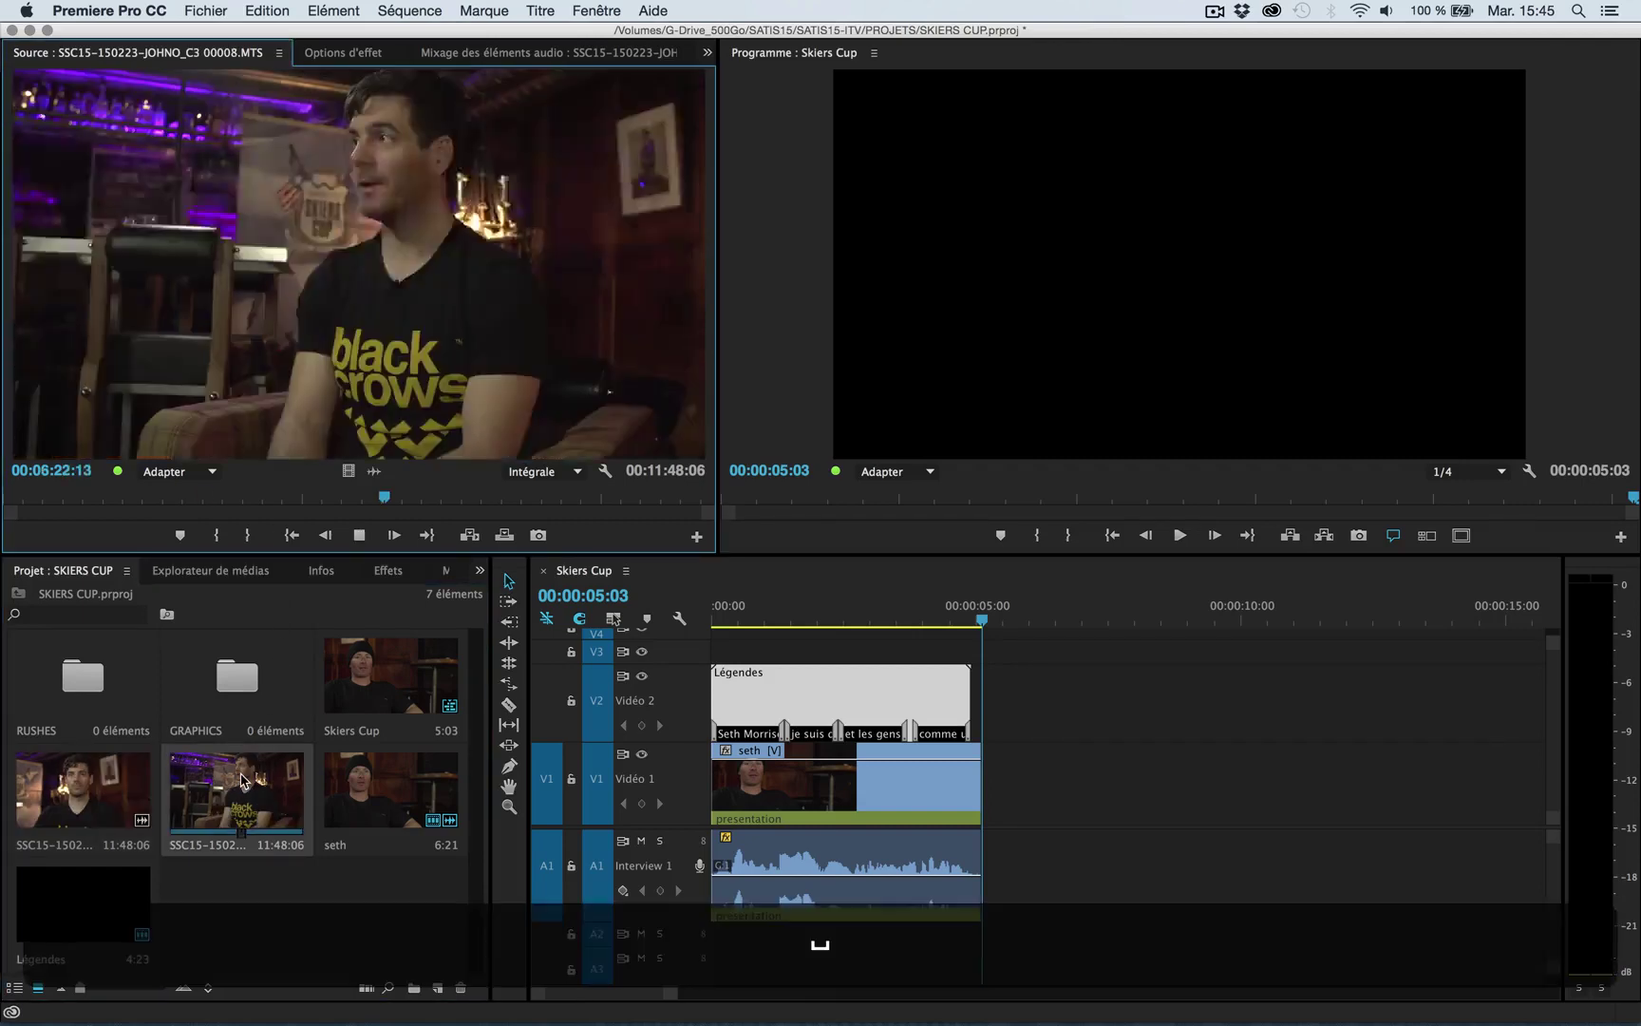
{"action": "key", "text": "space"}
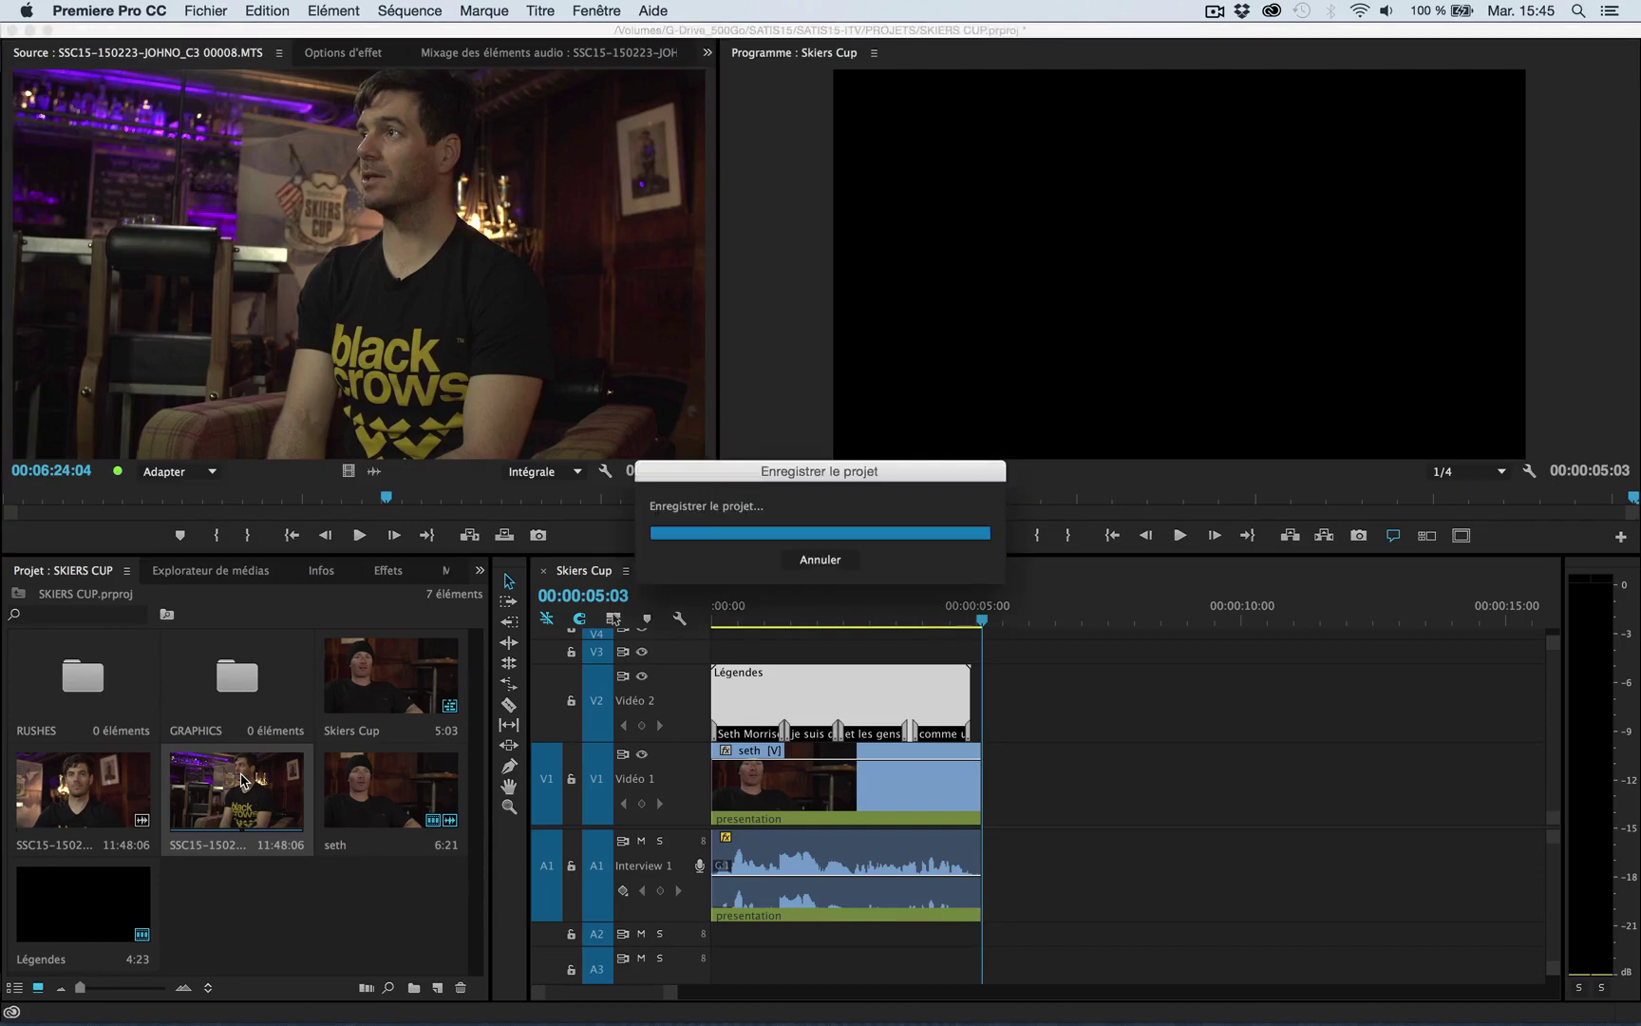
Create a multi-camera source sequence from the two interview clips, synchronized by audio and named with the interviewee's first name
{"action": "left_click", "coordinate": [84, 795]}
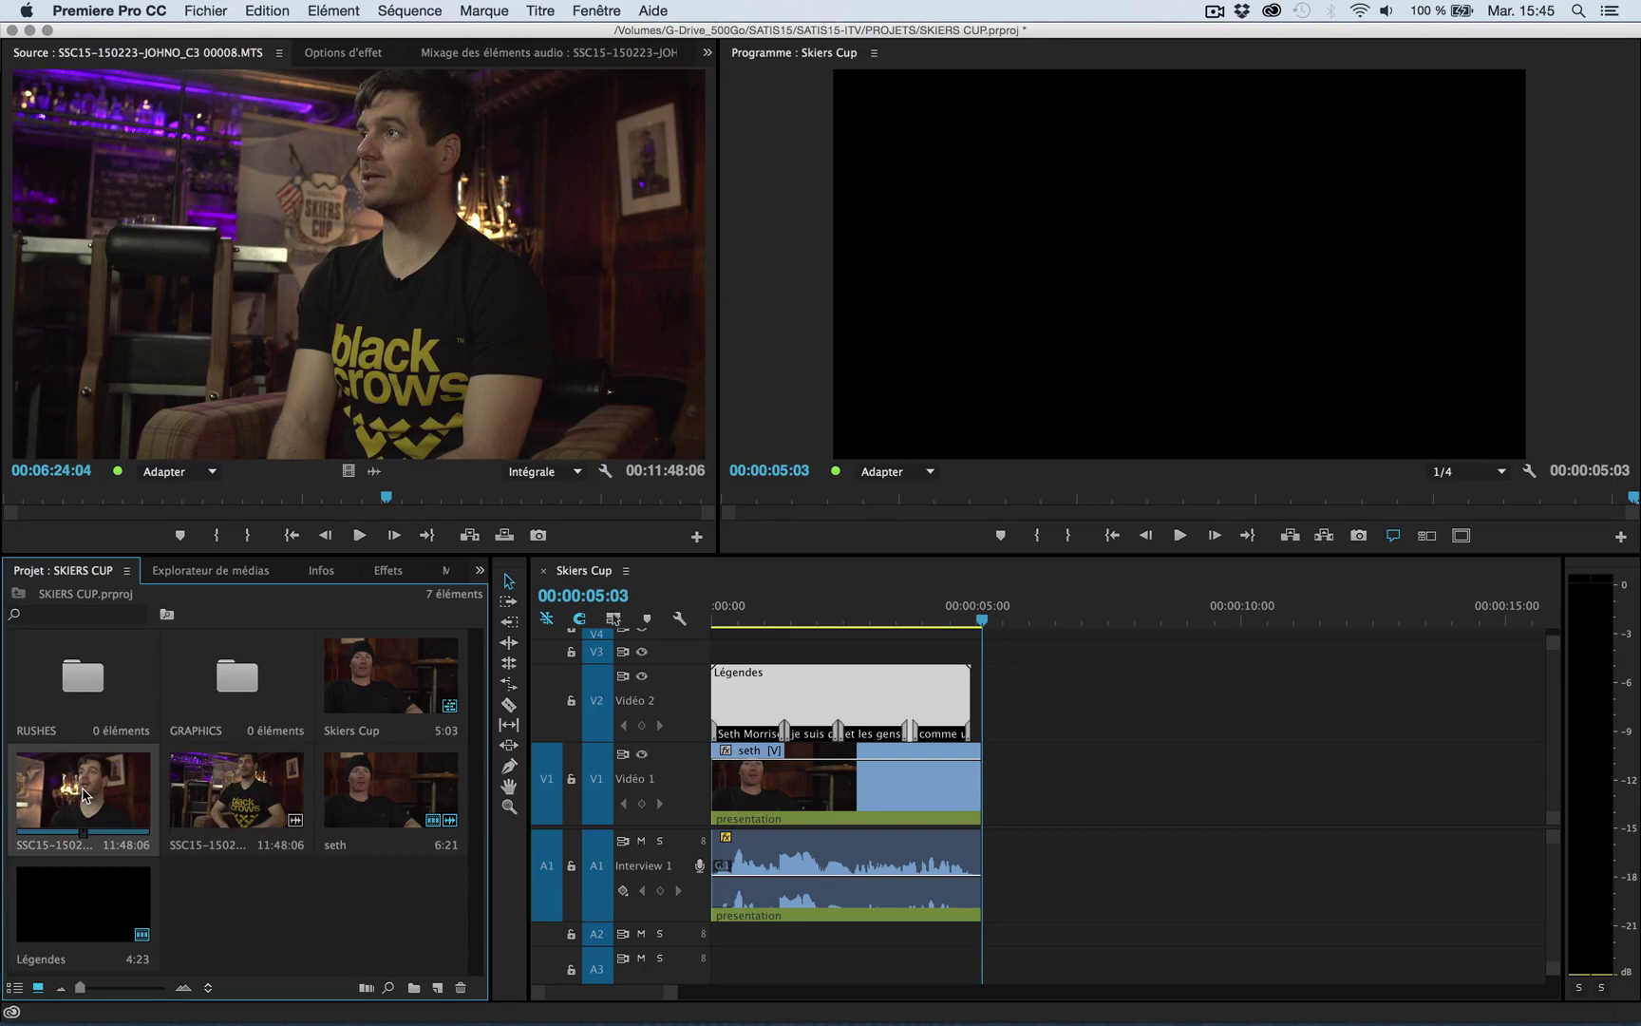
{"action": "left_click", "coordinate": [262, 793], "text": "super"}
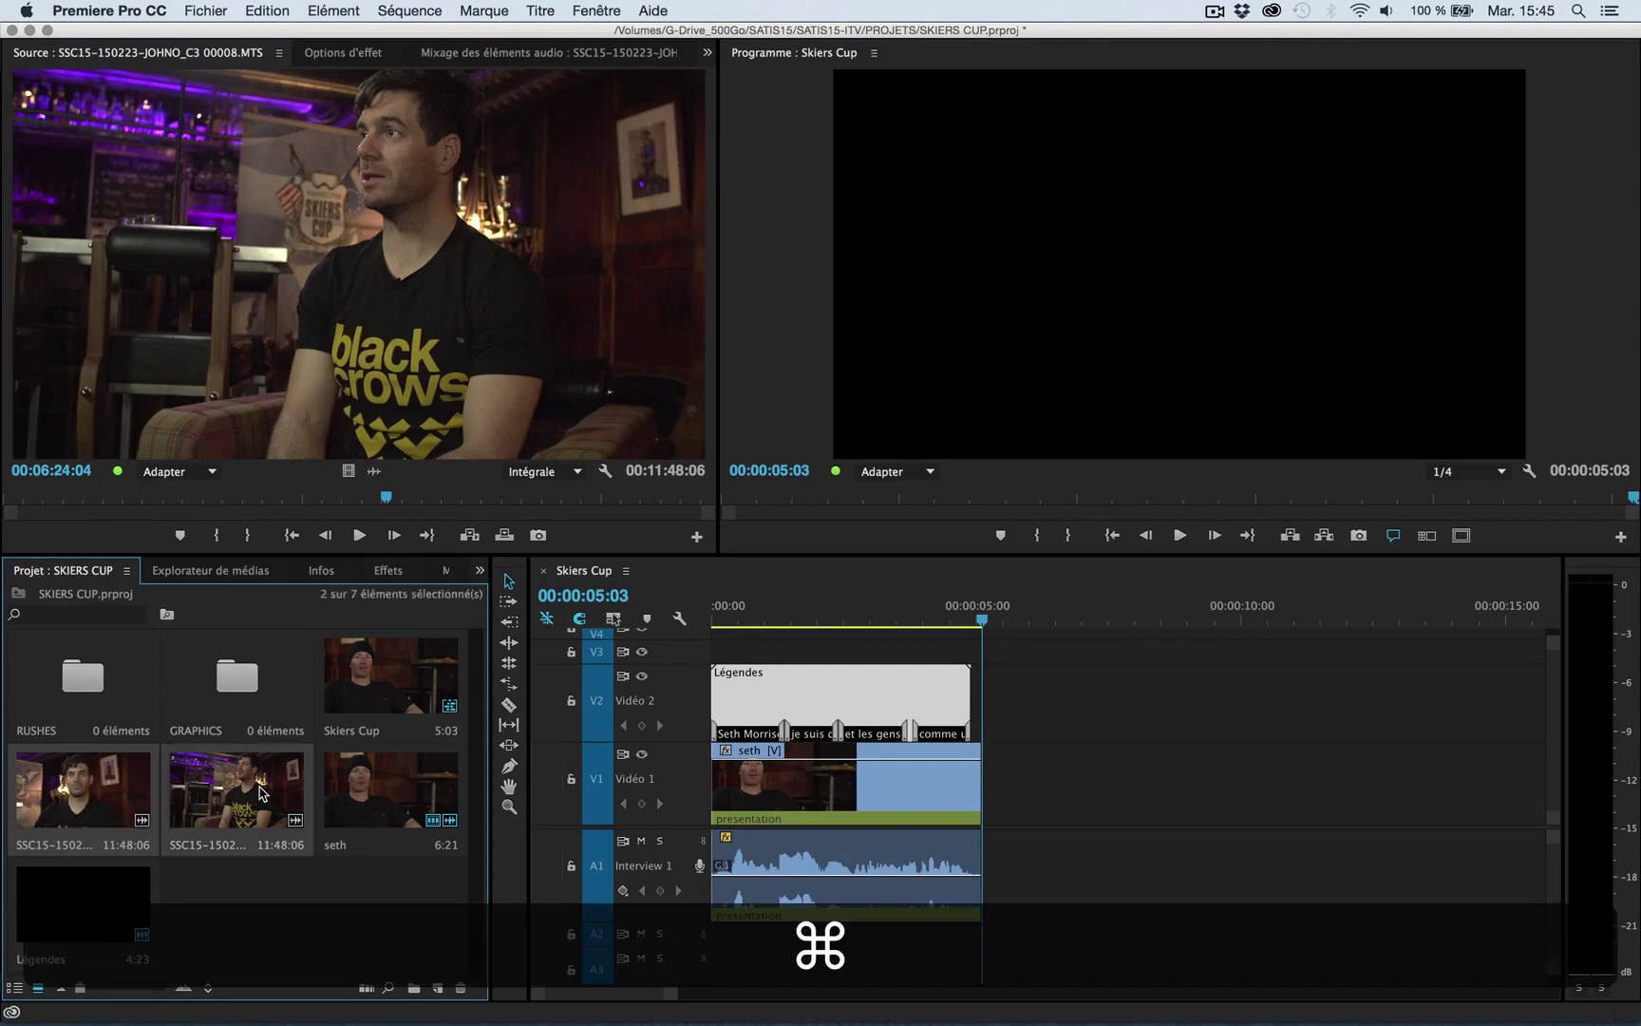
{"action": "right_click", "coordinate": [262, 793]}
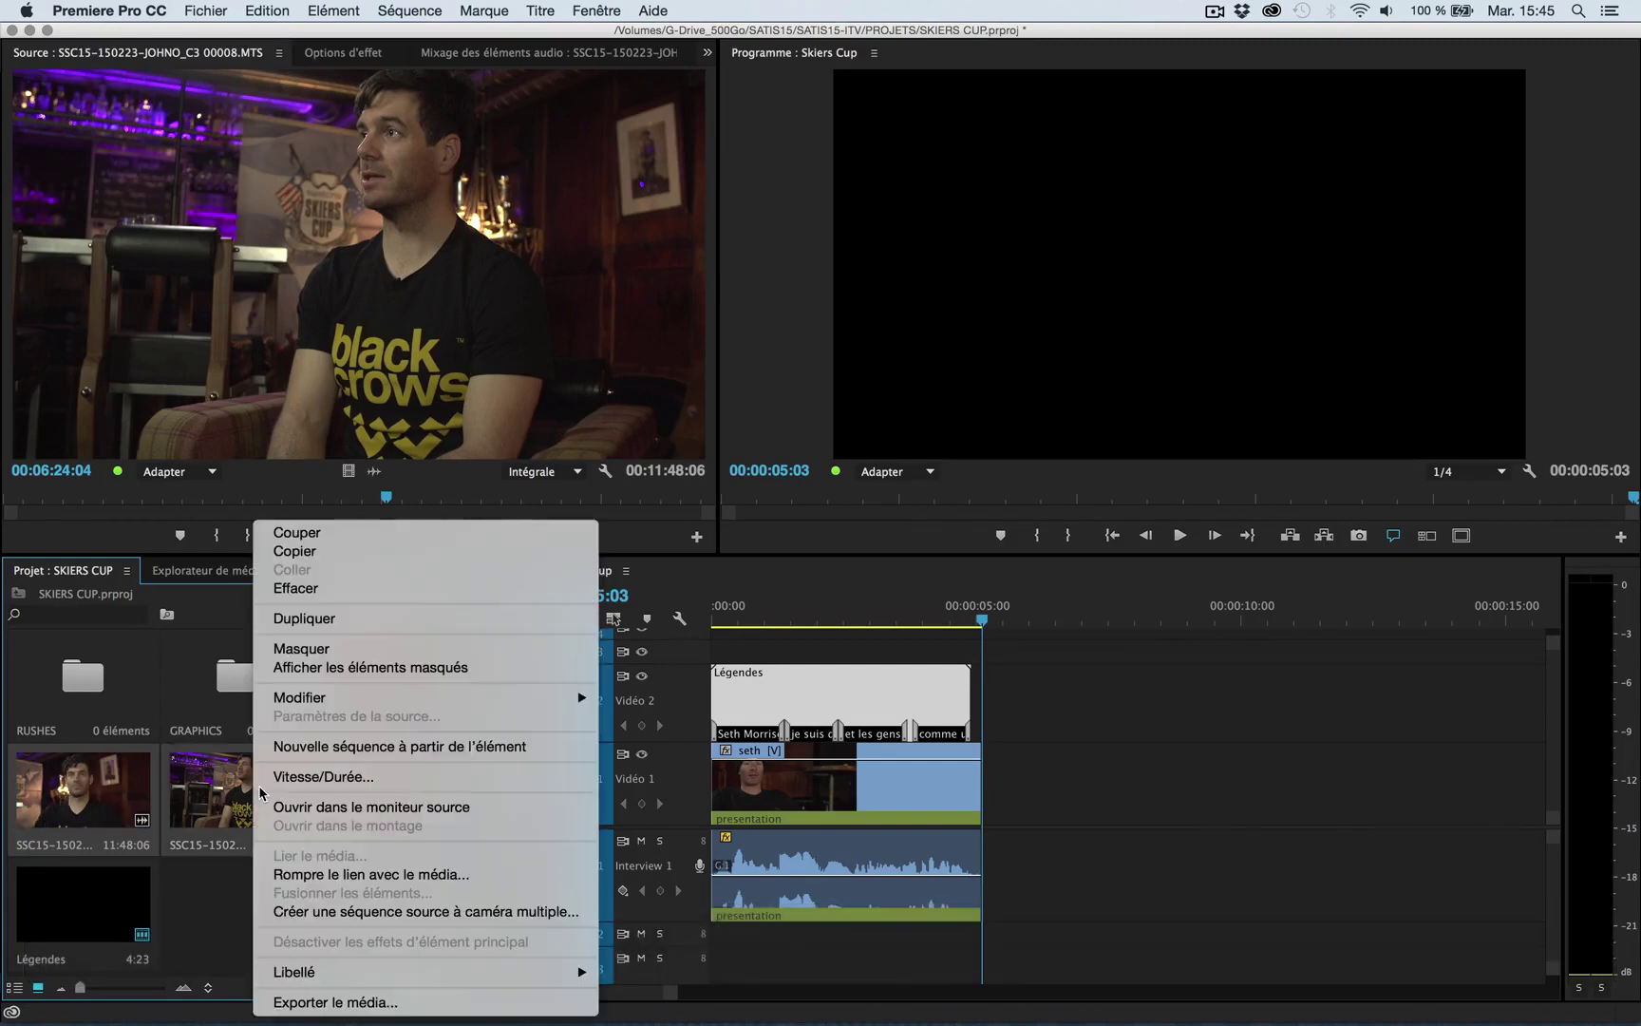
{"action": "left_click", "coordinate": [369, 912]}
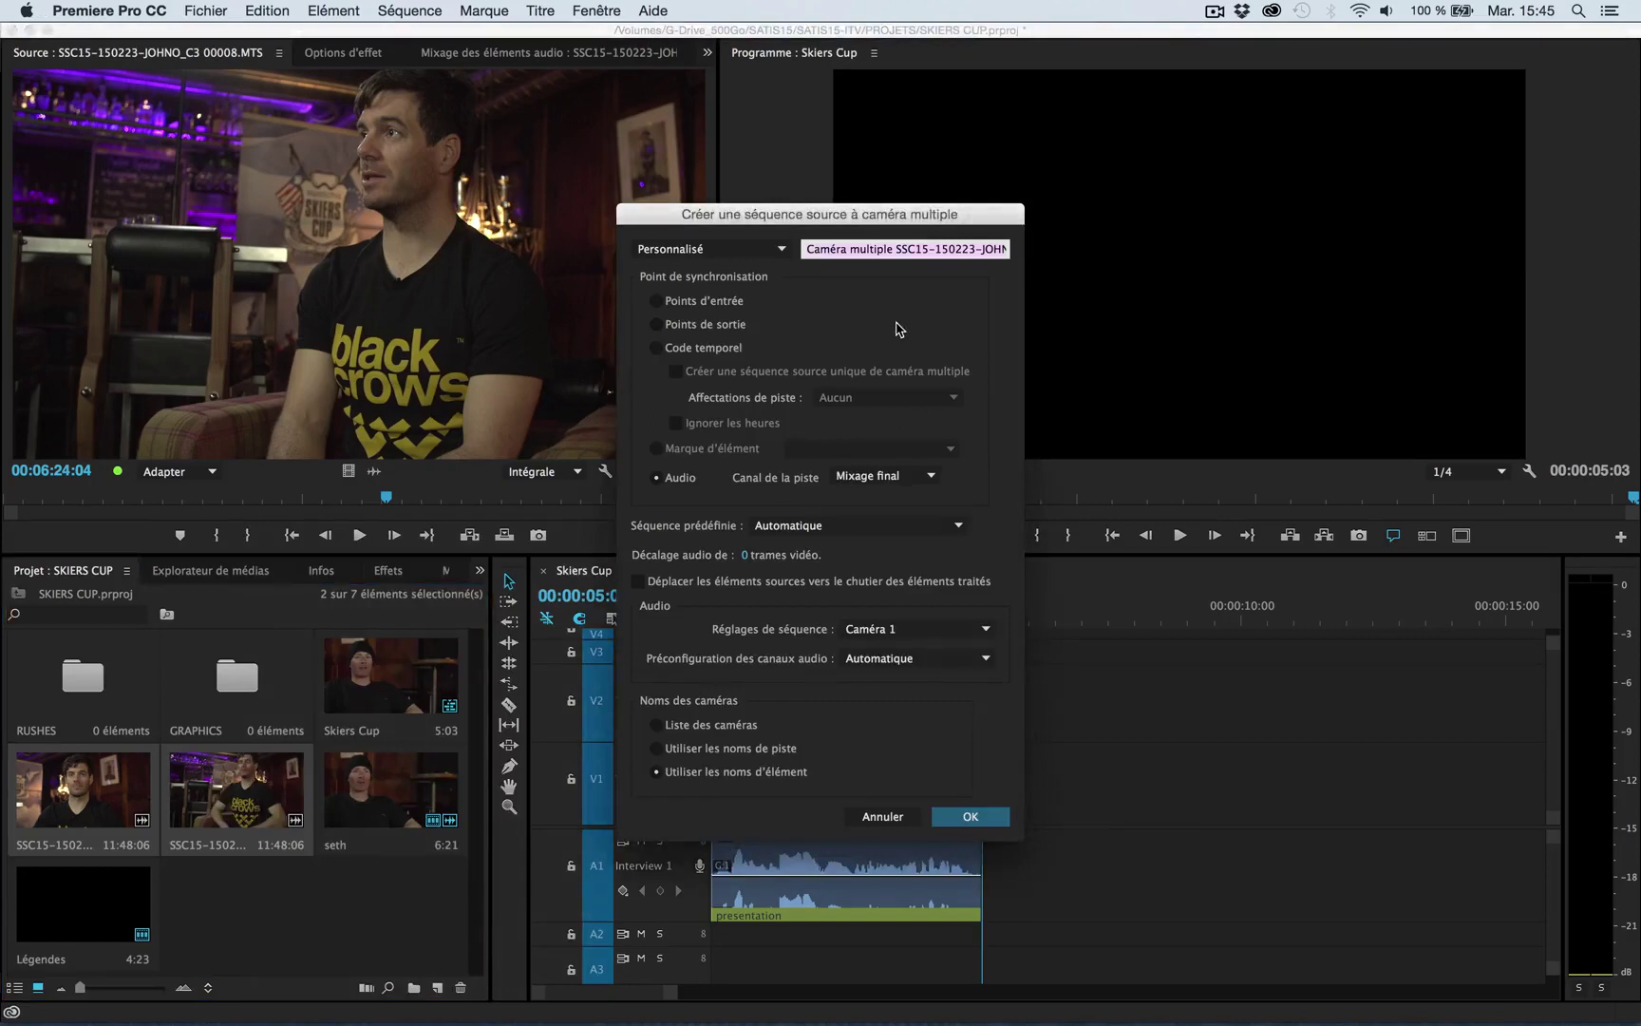
{"action": "type", "text": "Julien"}
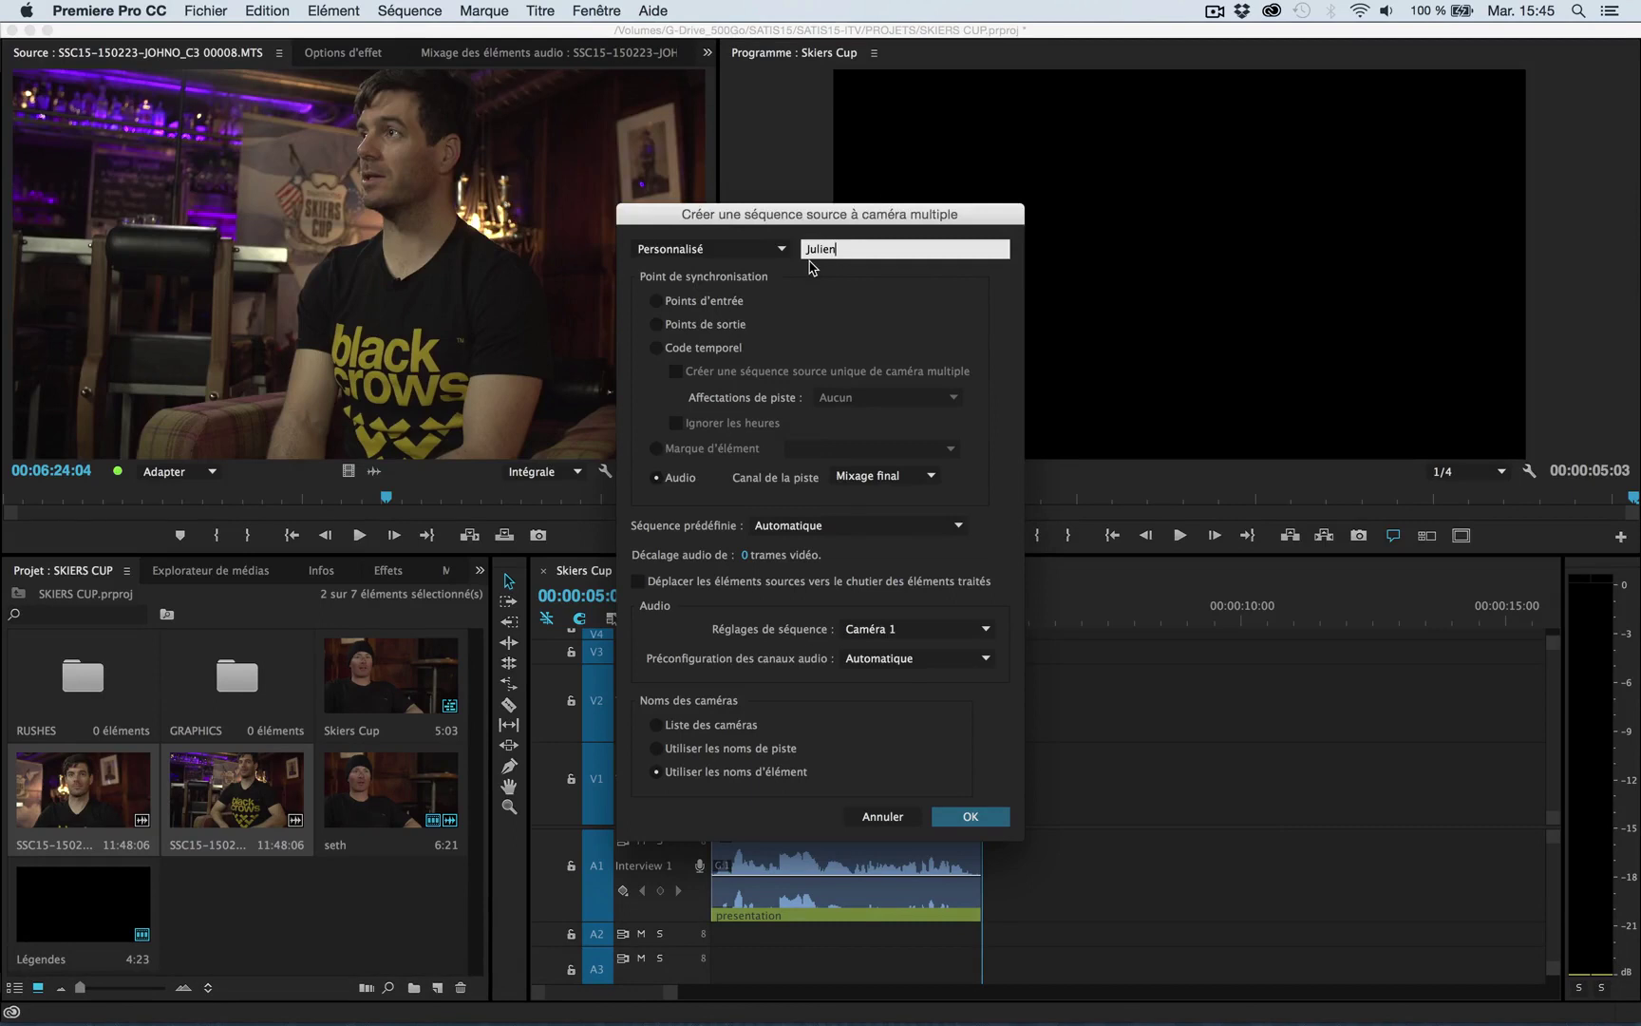
{"action": "left_click", "coordinate": [812, 266]}
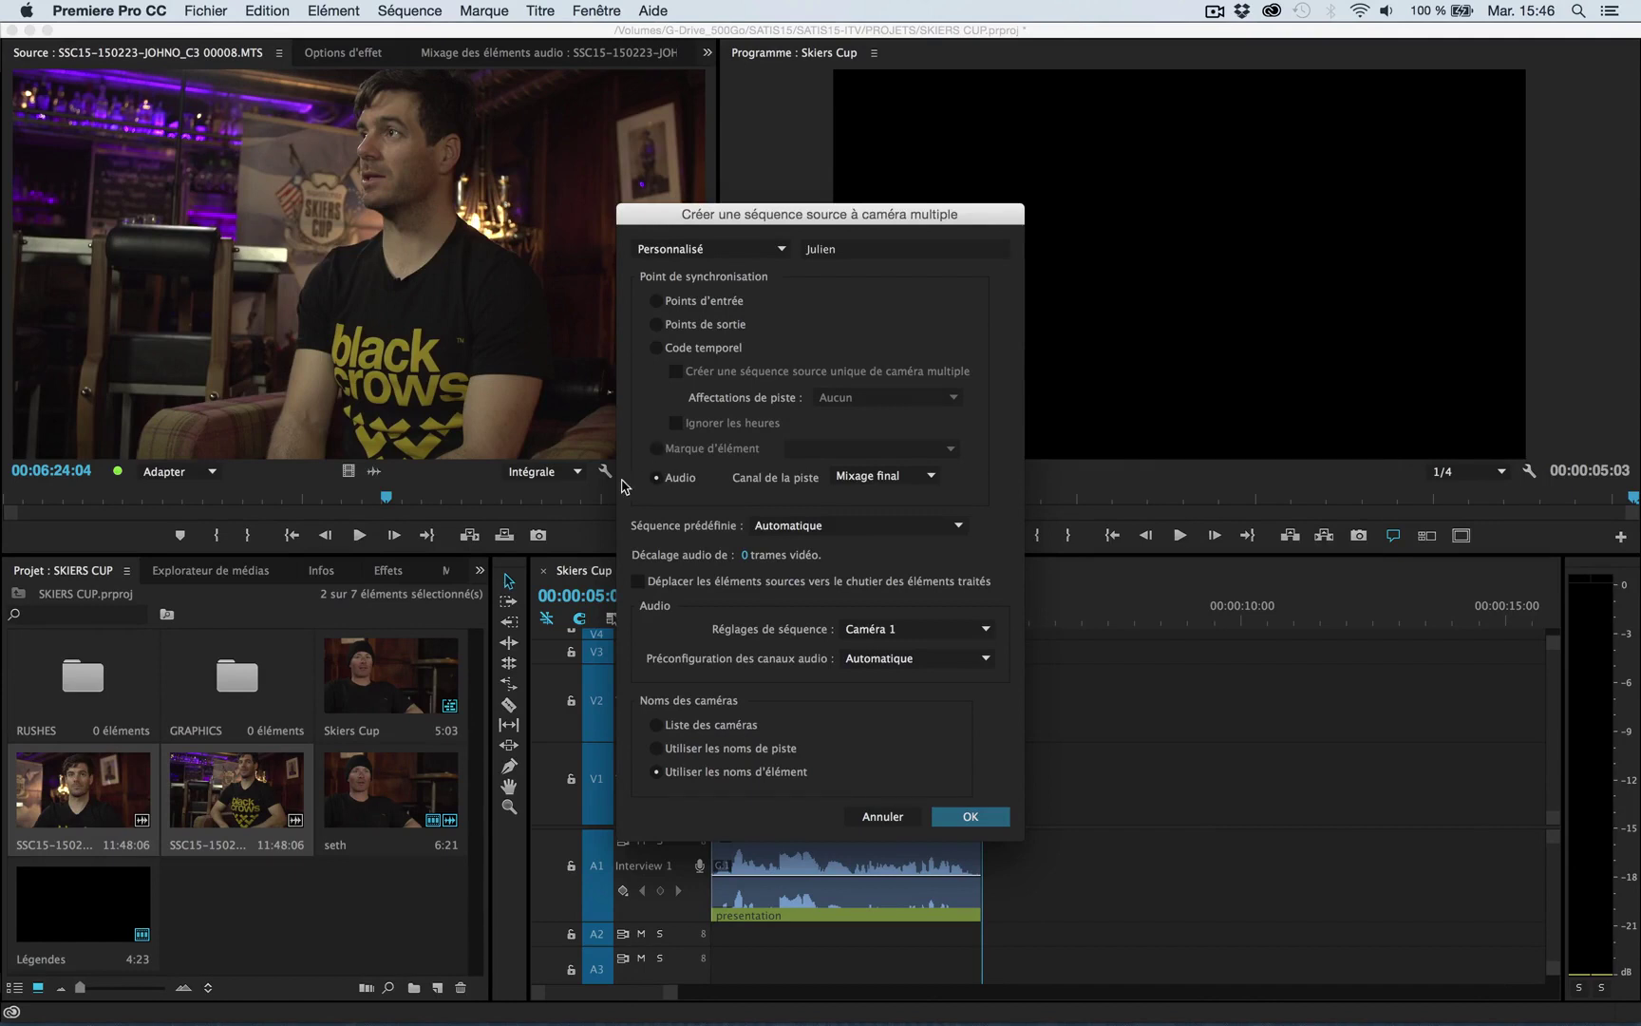
{"action": "left_click", "coordinate": [665, 485]}
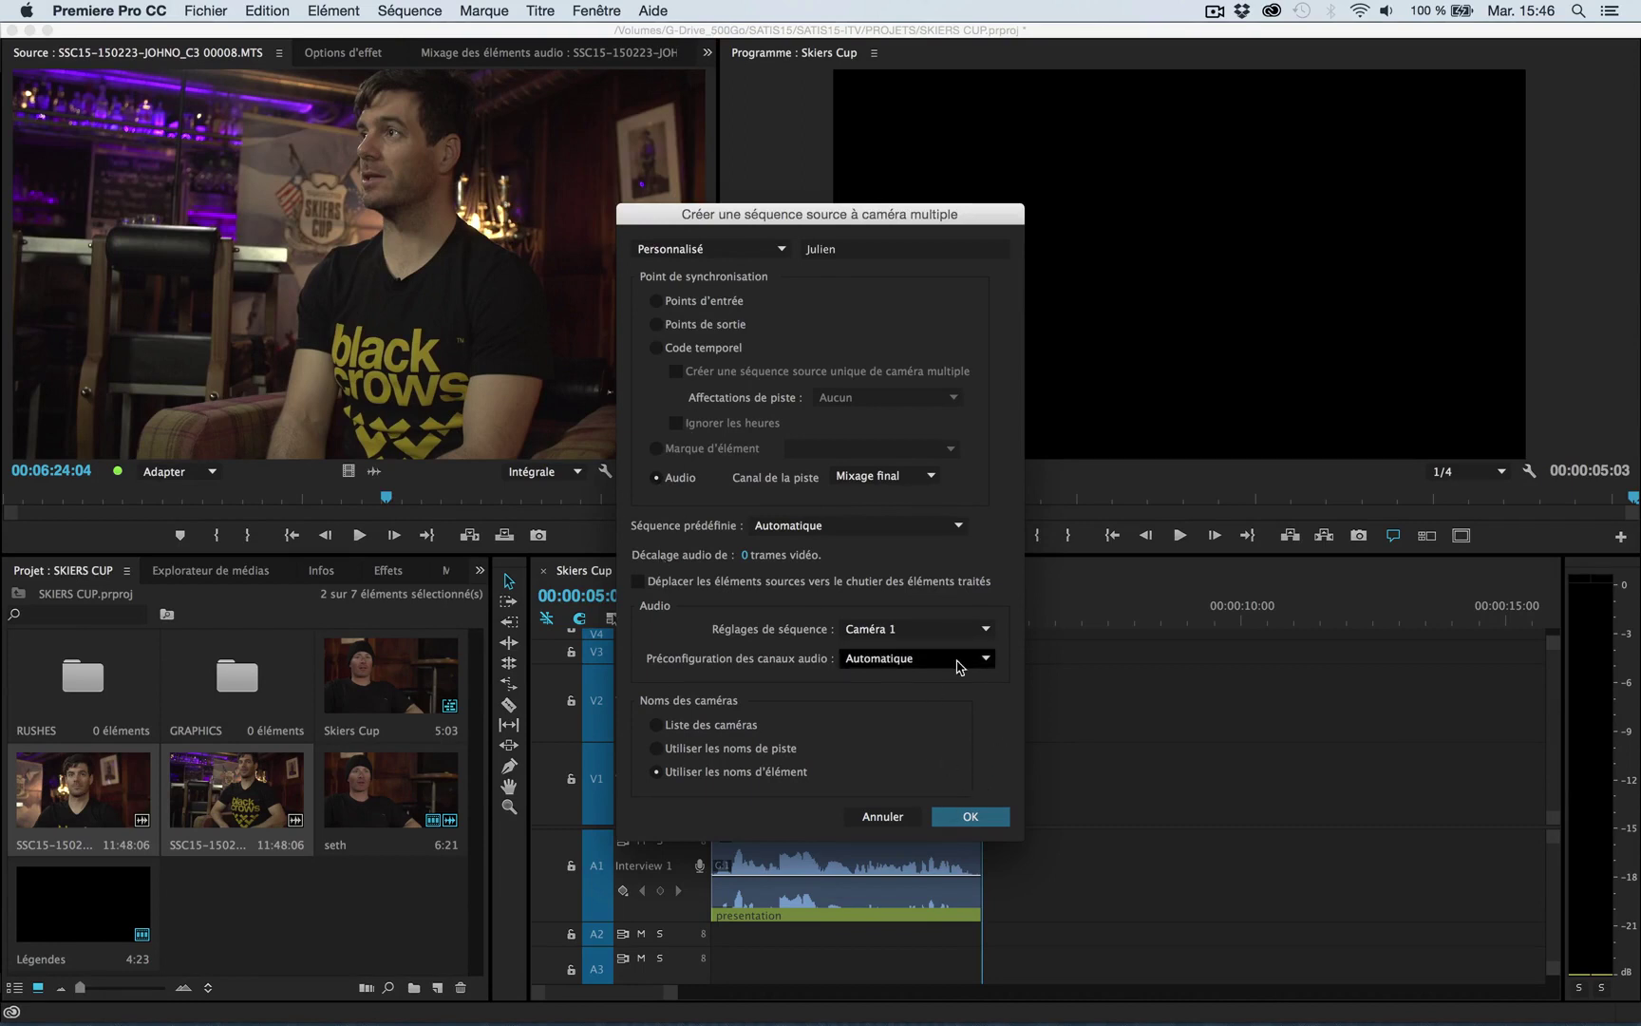
{"action": "left_click", "coordinate": [984, 816]}
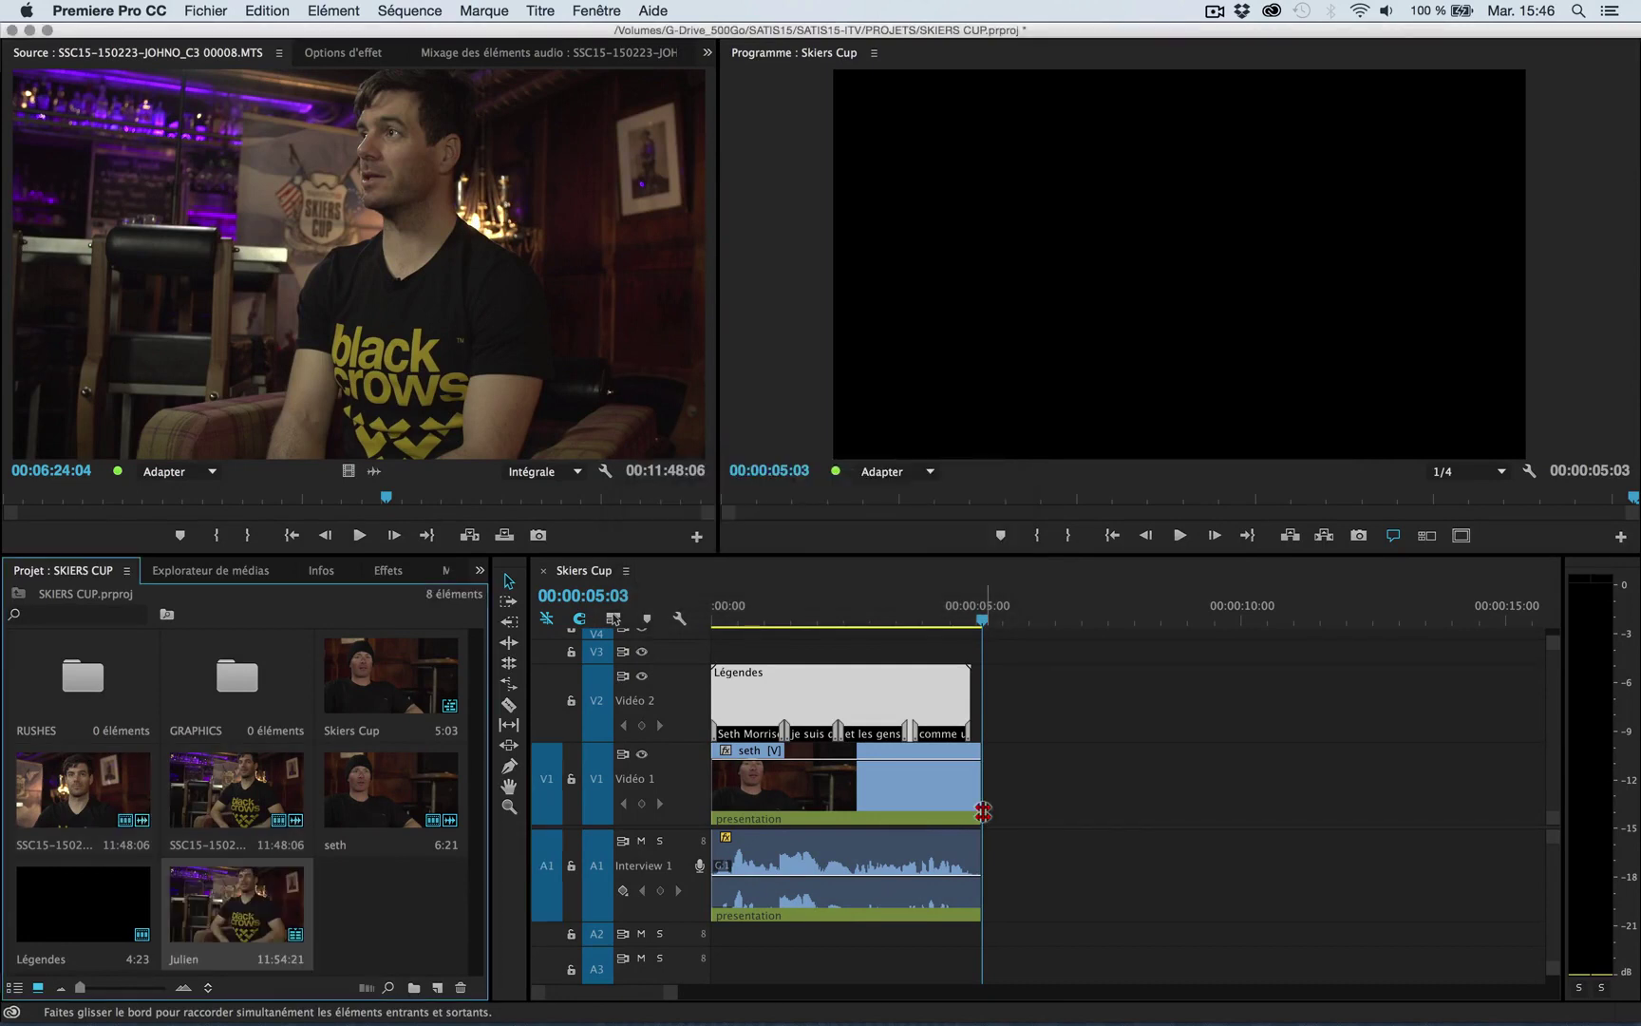
Open the new multi-camera sequence in the source monitor, preview it and mark an in point at 00:01:00:08
{"action": "double_click", "coordinate": [200, 912]}
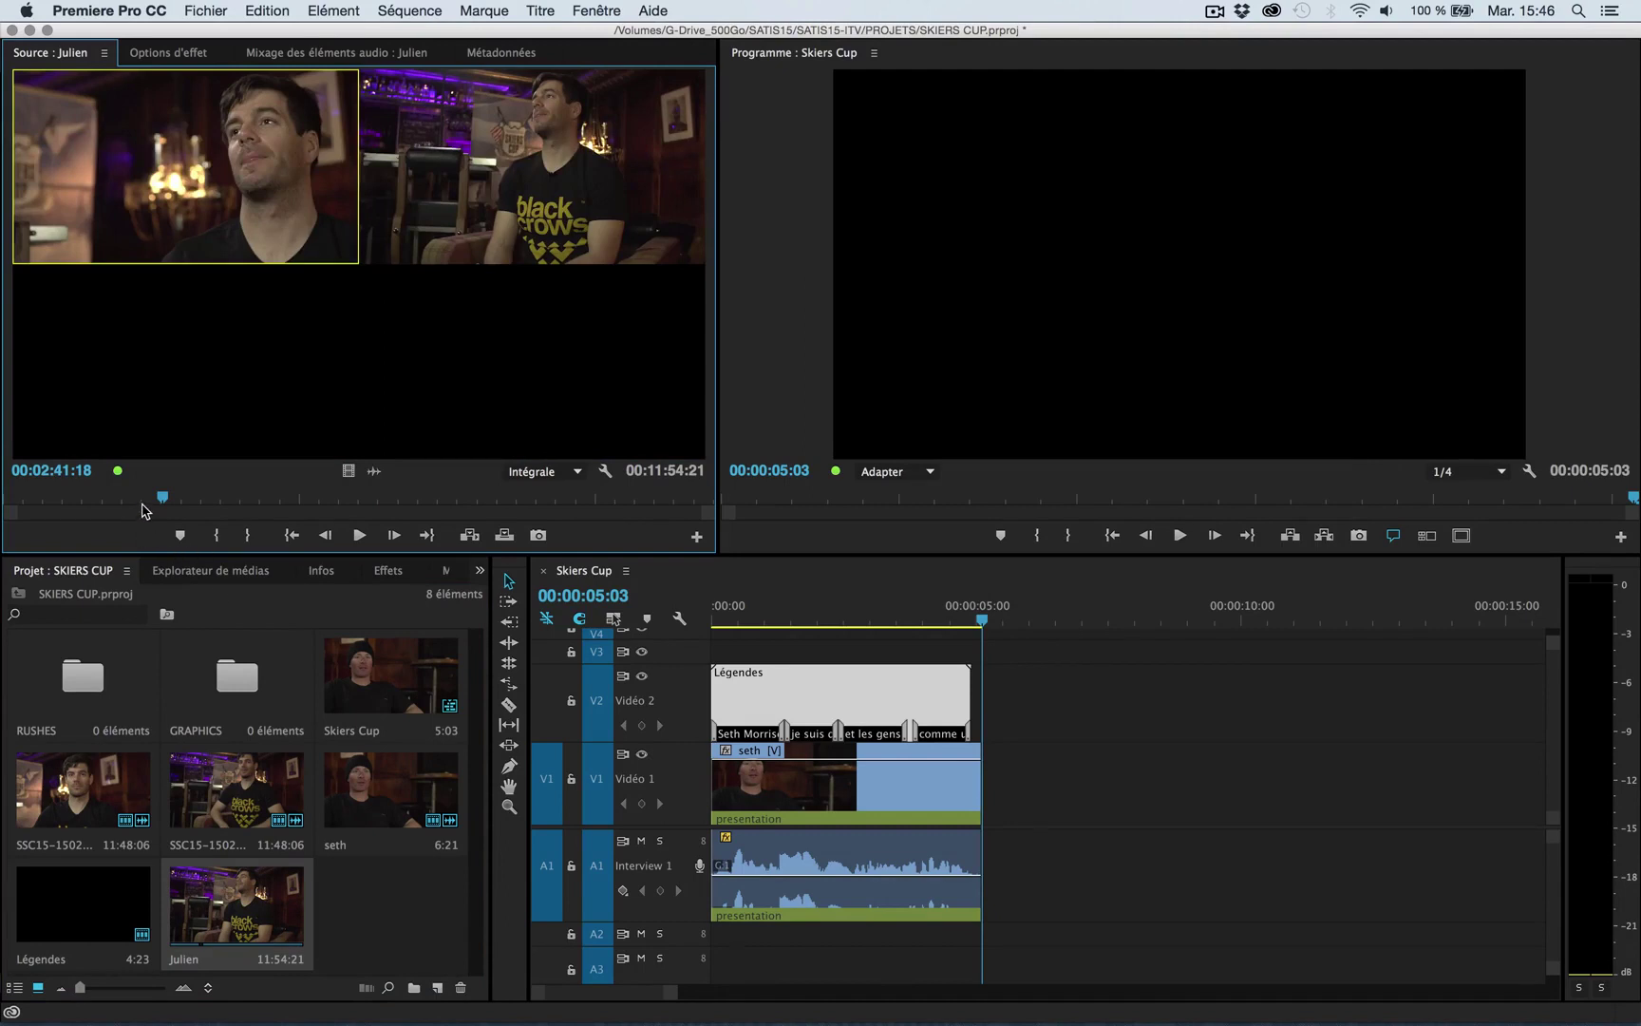
{"action": "key", "text": "space"}
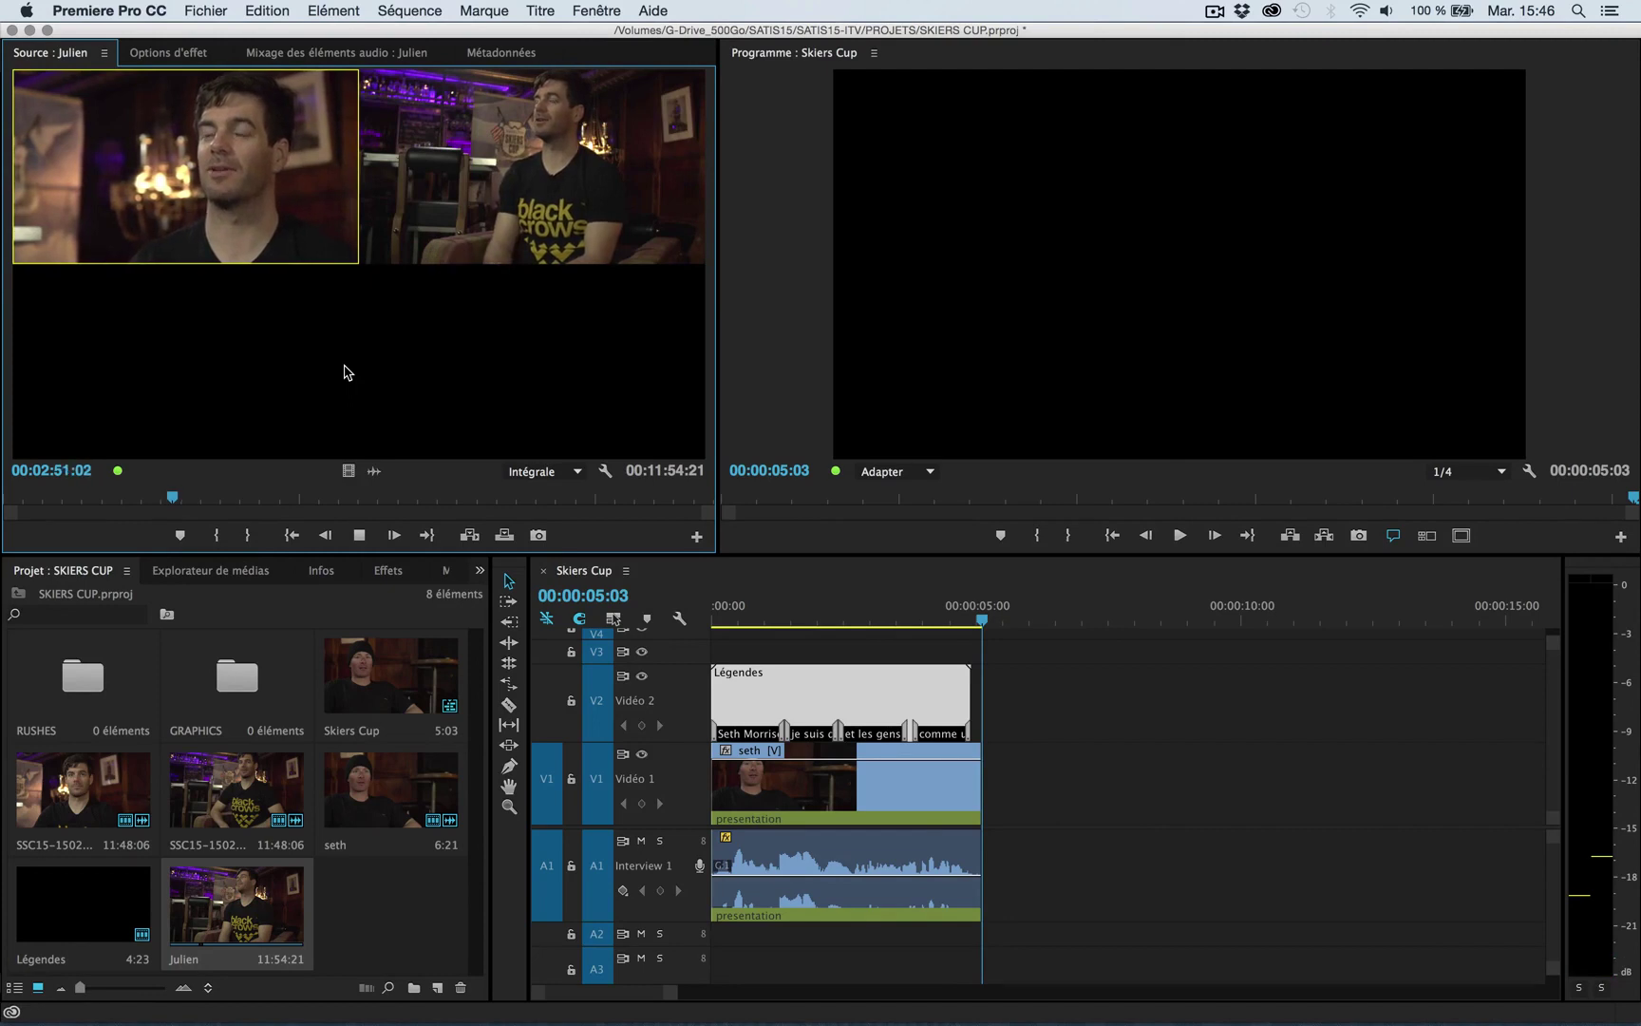
{"action": "left_click_drag", "start_coordinate": [71, 496], "coordinate": [64, 502]}
{"action": "key", "text": "i"}
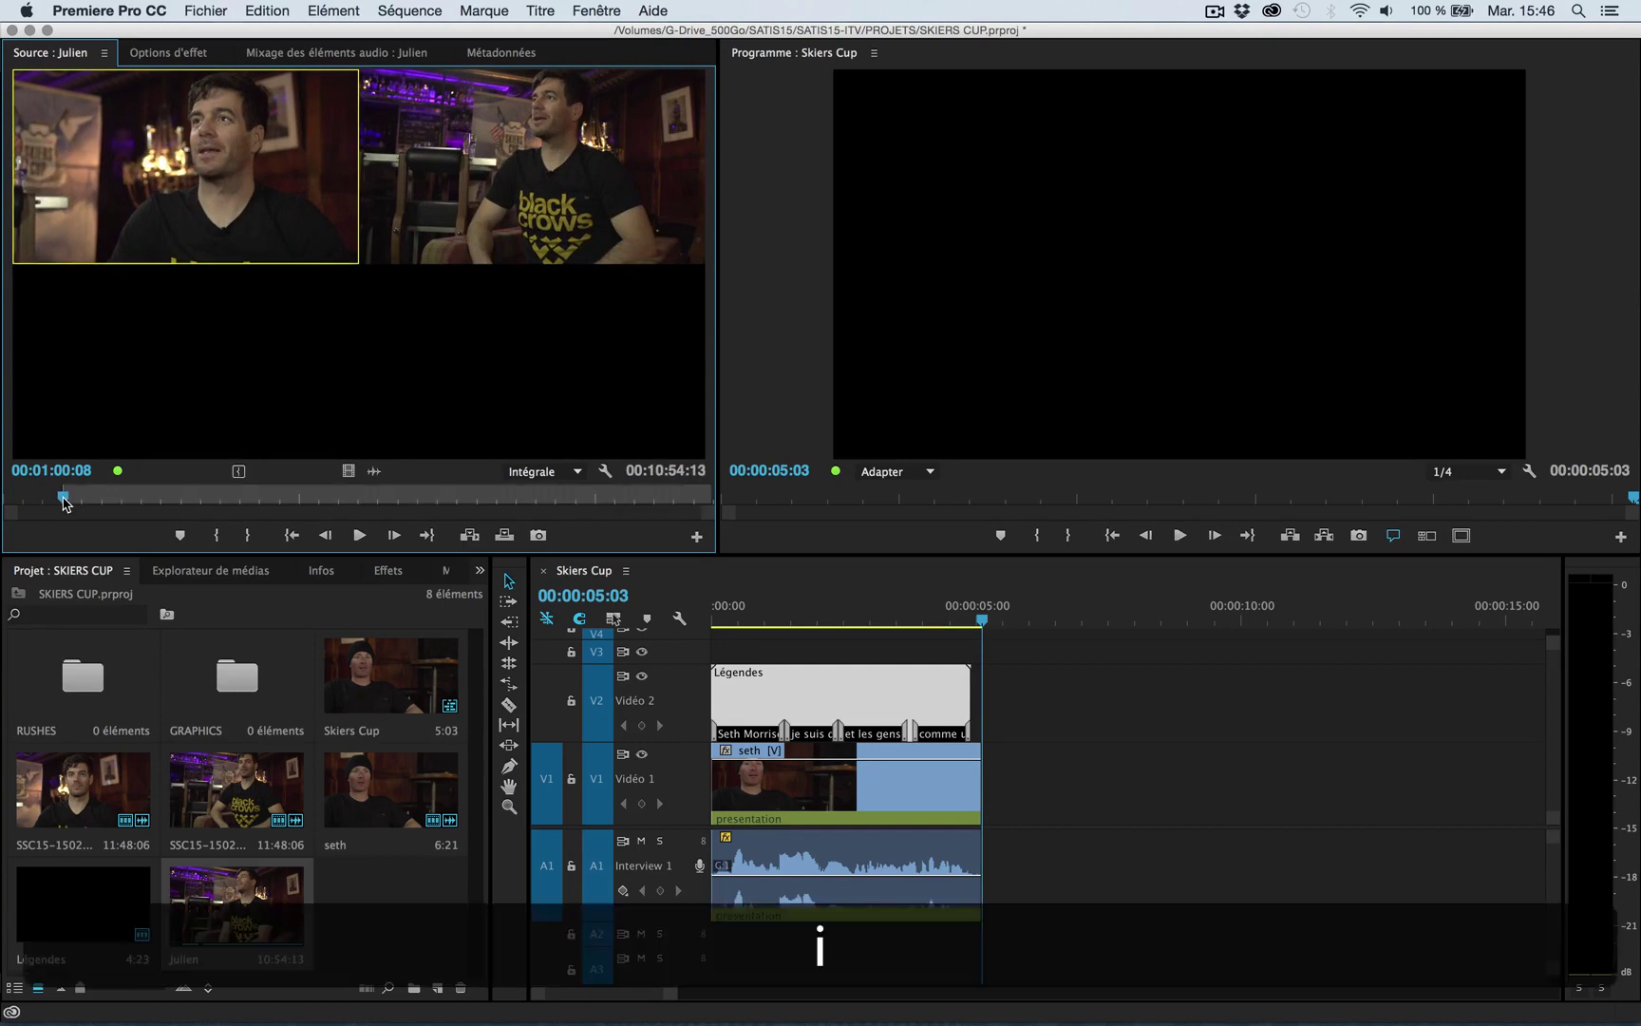
Move the multi-camera source's in point back to about 51 seconds and mark its out point at 00:01:15:10
{"action": "key", "text": "space"}
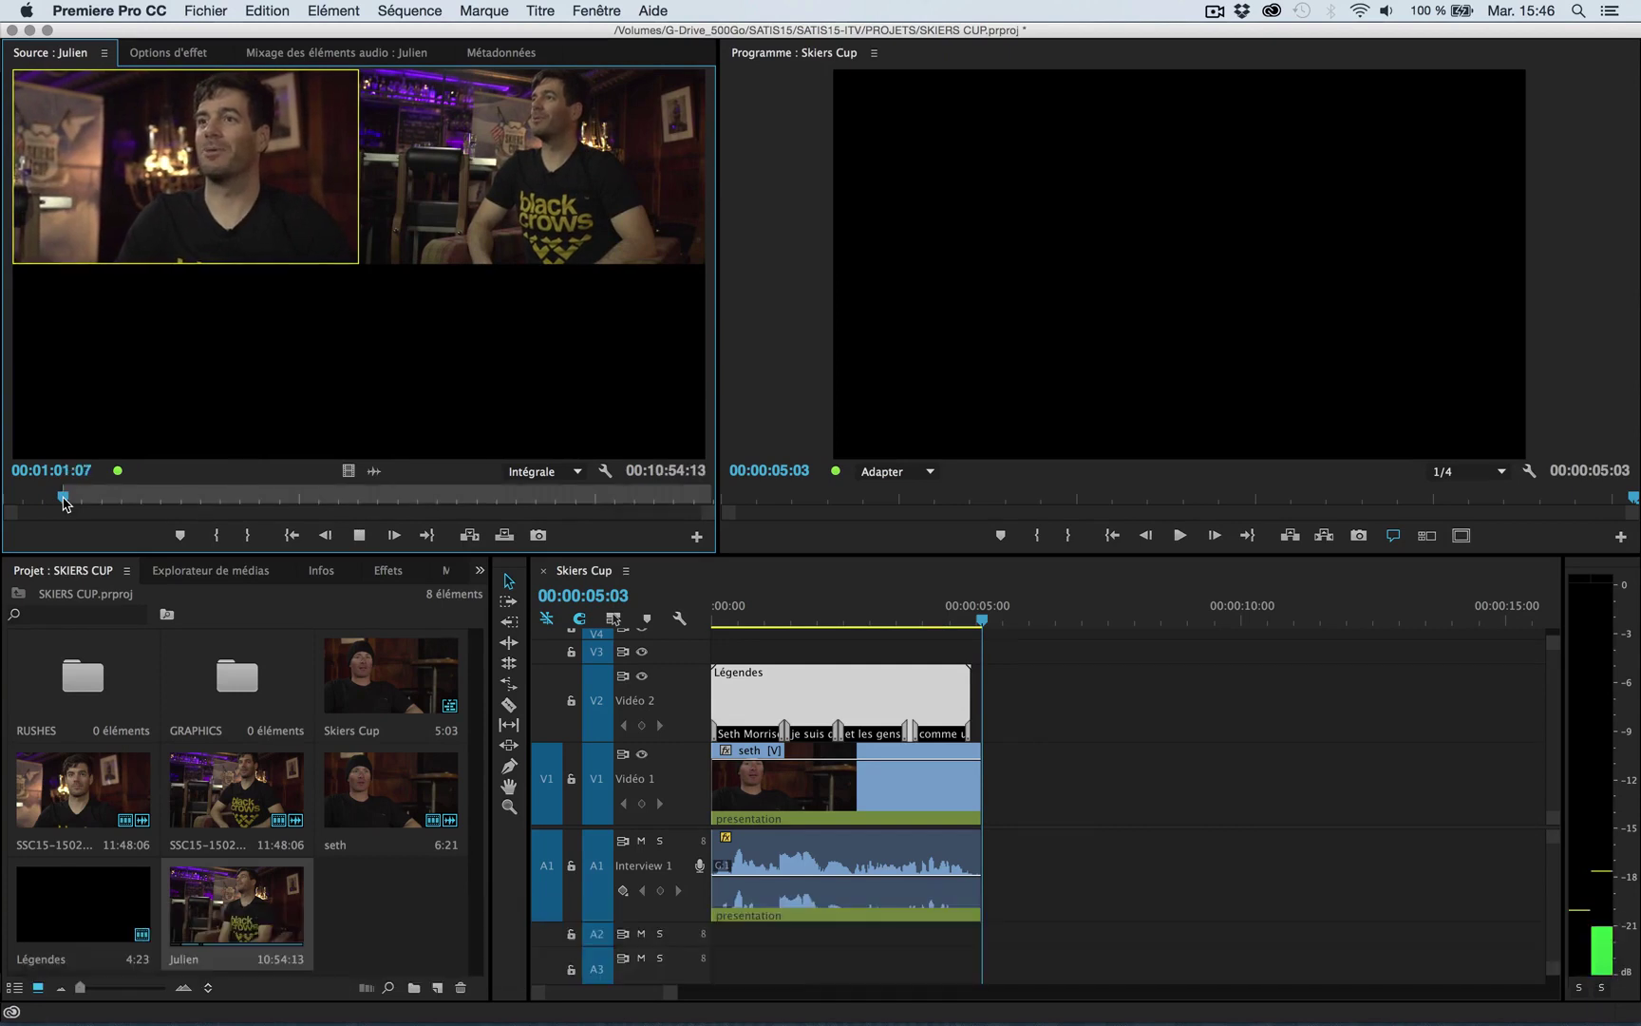
{"action": "key", "text": "space"}
{"action": "left_click_drag", "start_coordinate": [64, 503], "coordinate": [54, 503]}
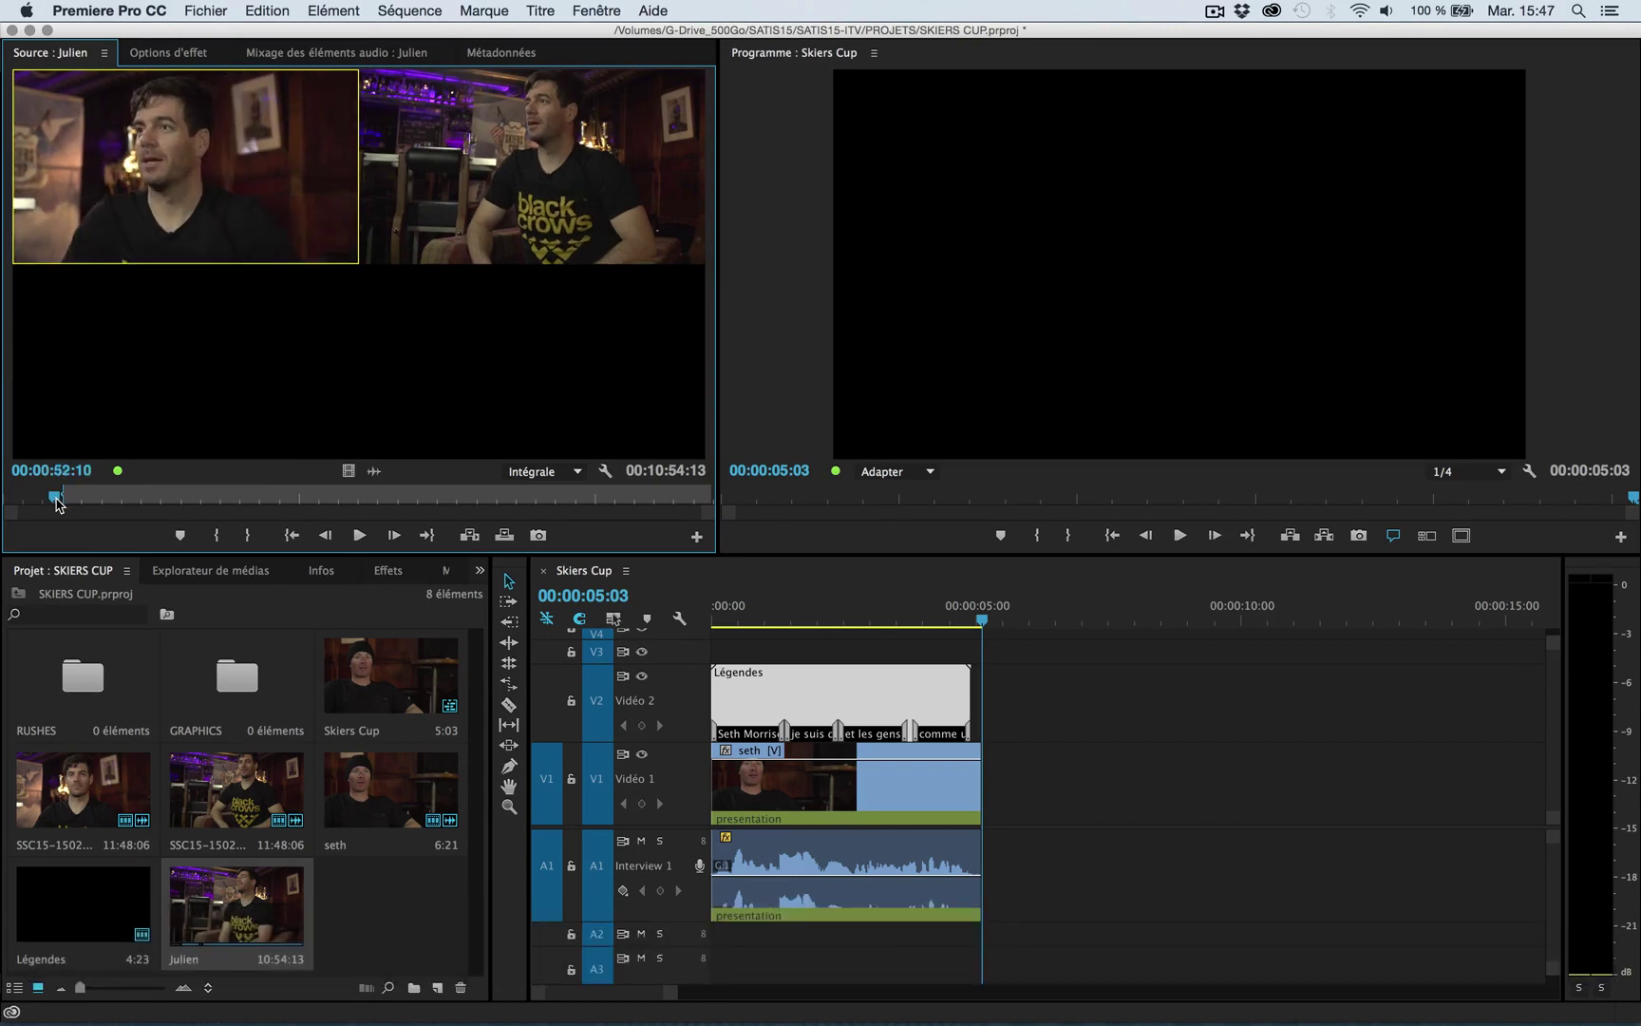
{"action": "key", "text": "i"}
{"action": "key", "text": "space"}
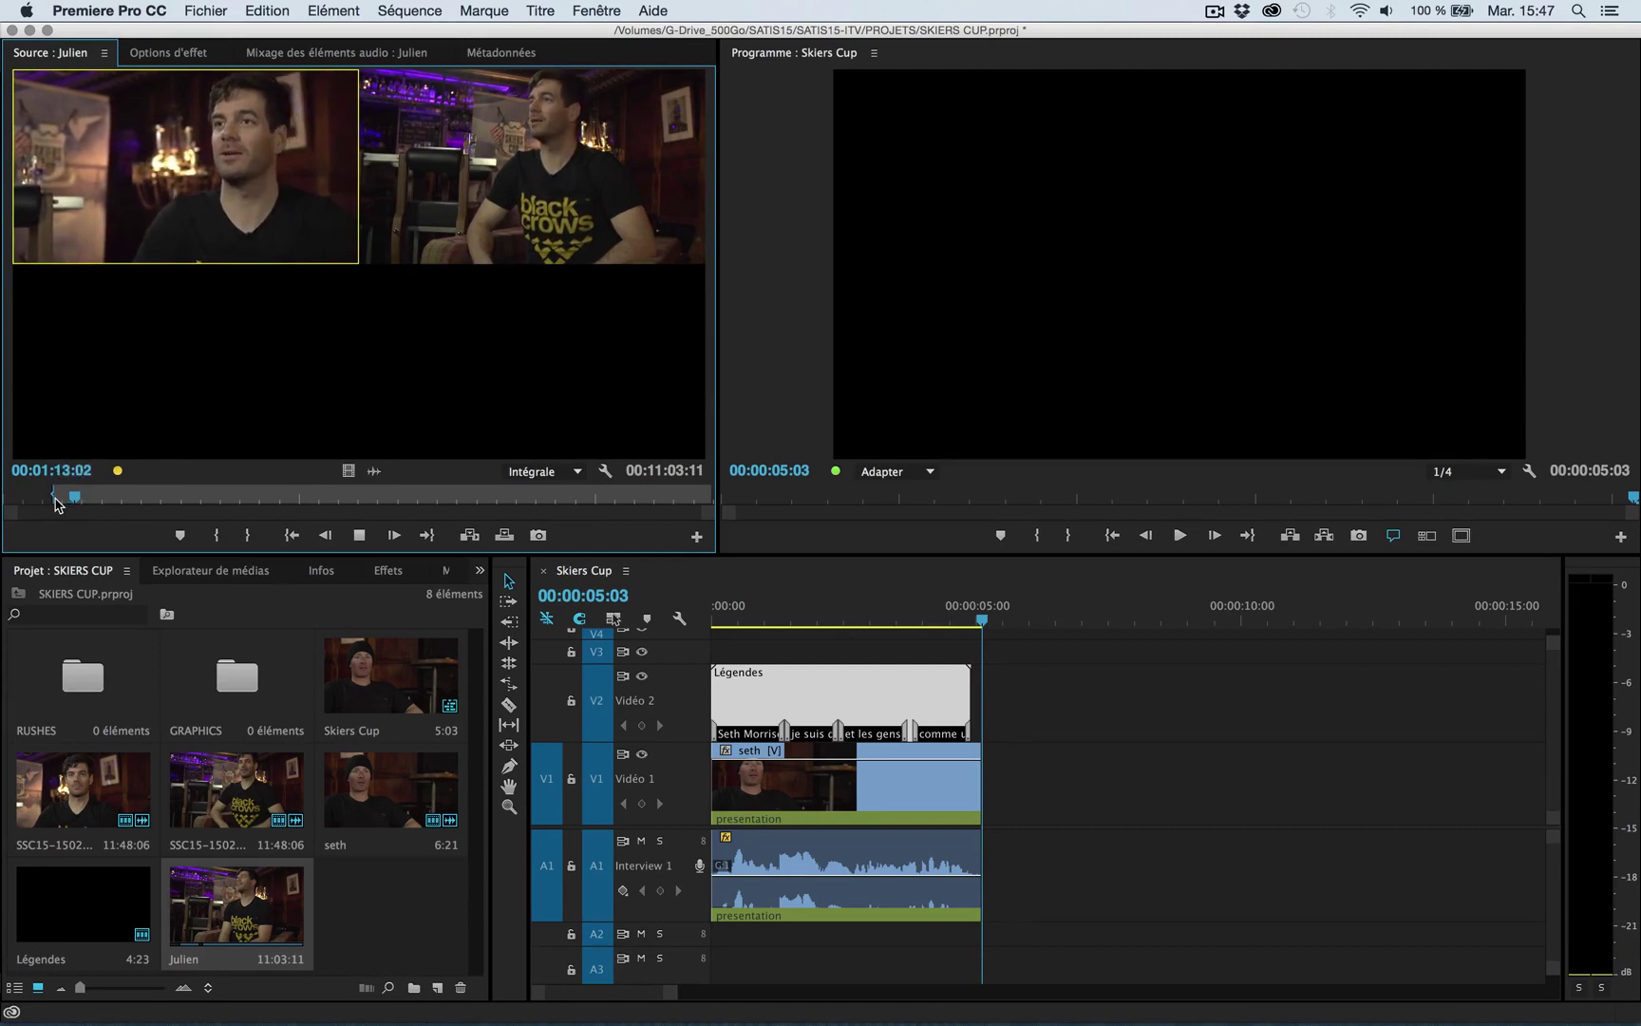
{"action": "key", "text": "space"}
{"action": "key", "text": "o"}
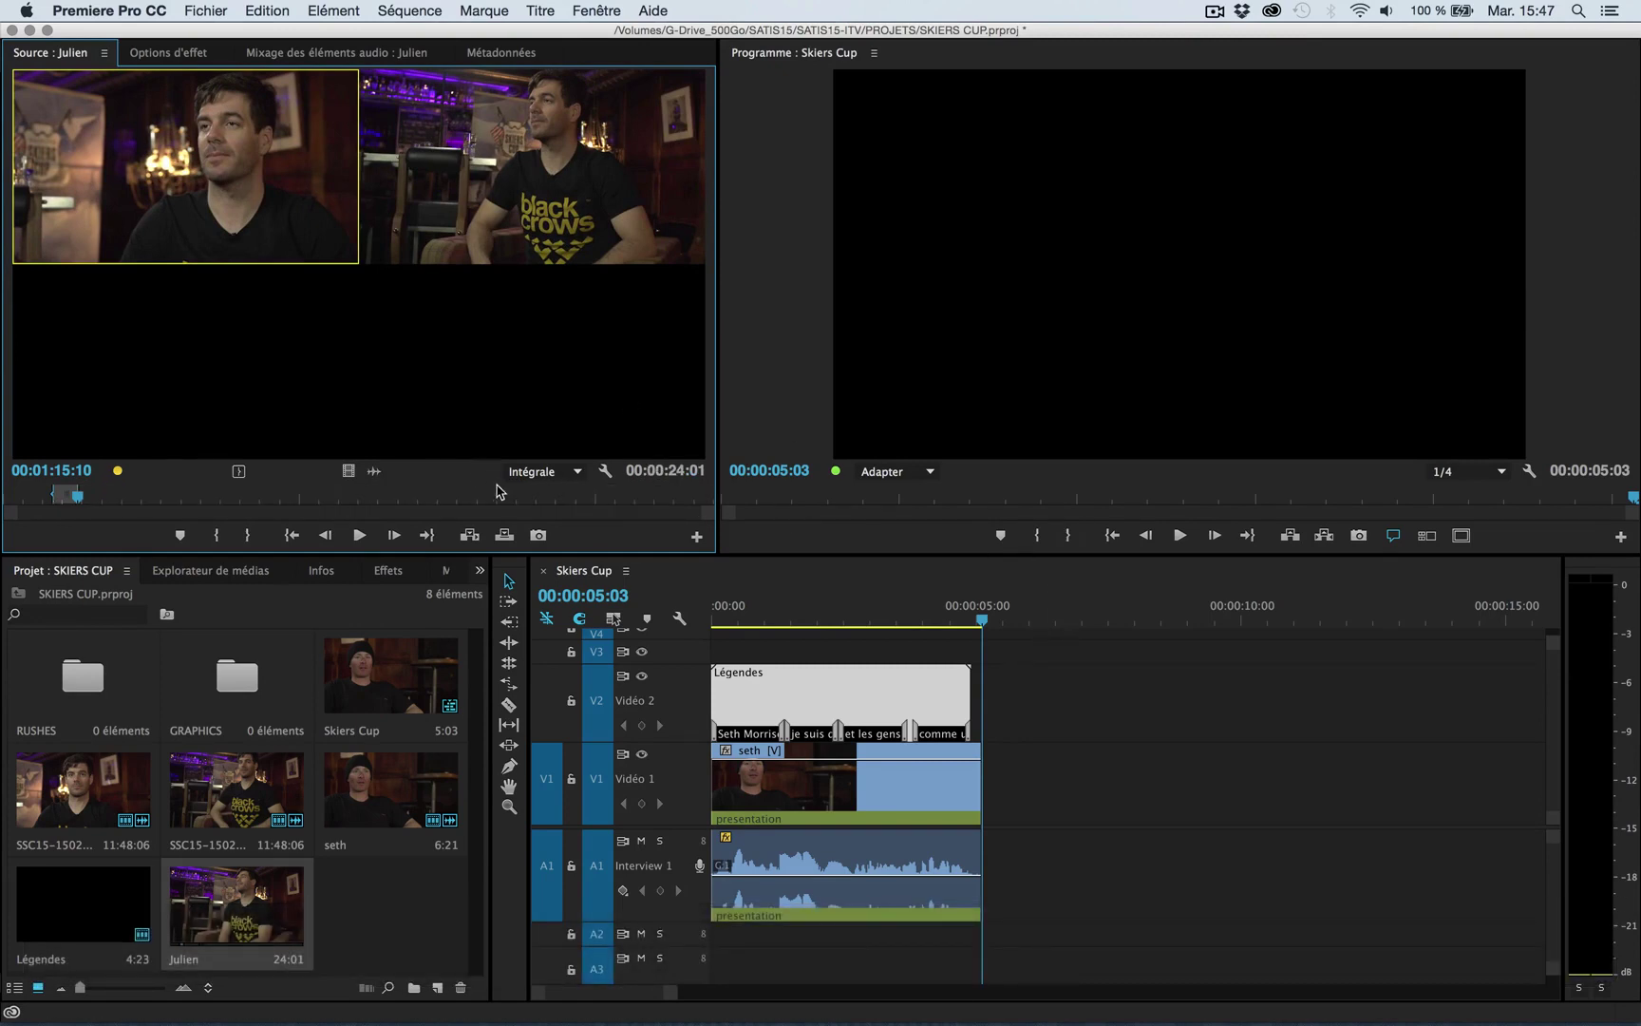
Try placing the marked multi-camera section at 00:00:05:03 in the Skiers Cup sequence as a nested clip, and undo the edit
{"action": "left_click", "coordinate": [504, 534]}
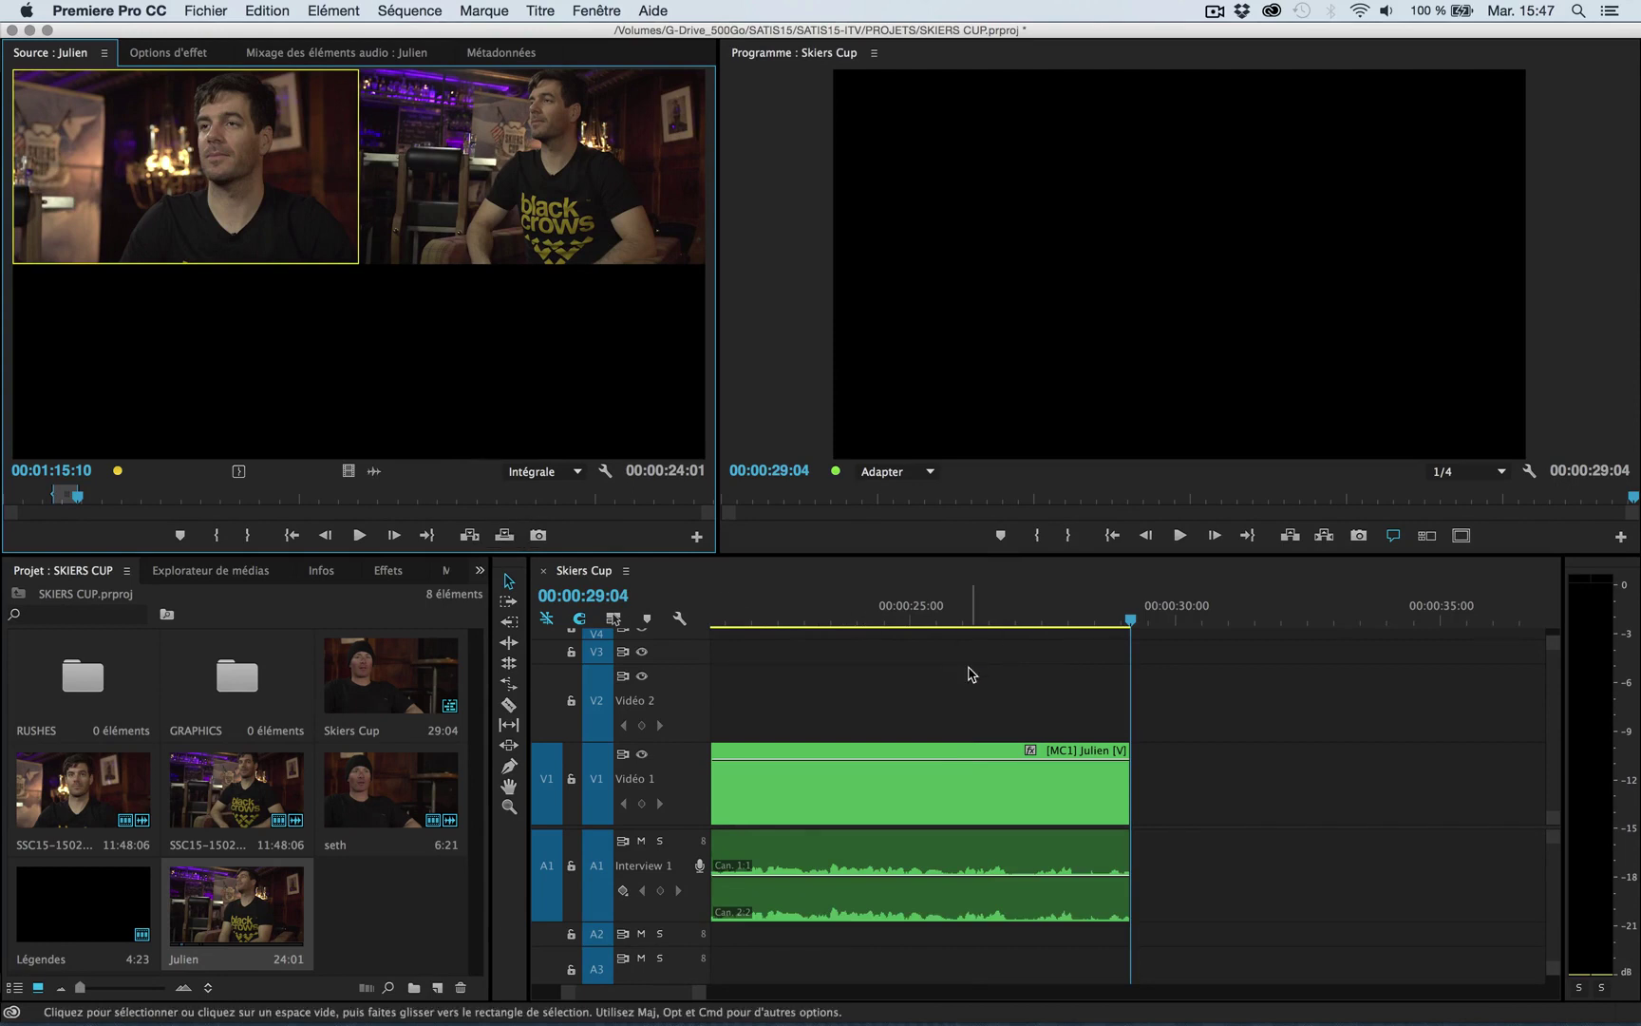
{"action": "key", "text": "backslash"}
{"action": "left_click_drag", "start_coordinate": [919, 607], "coordinate": [1012, 626]}
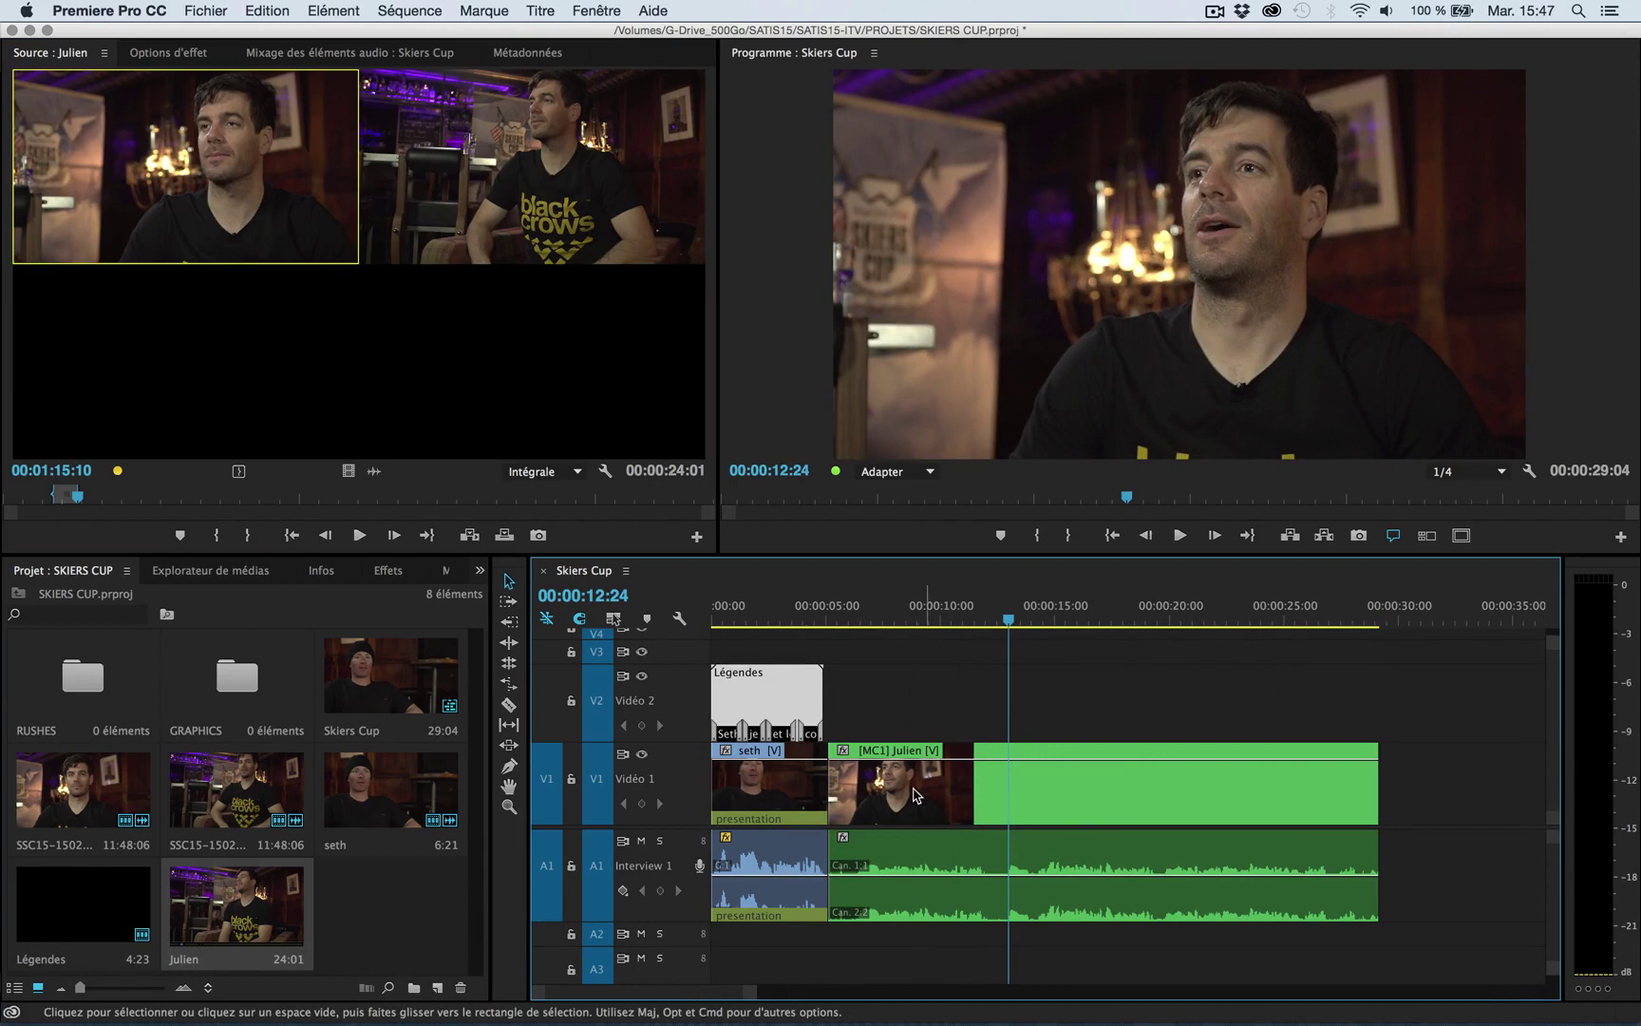
{"action": "left_click_drag", "start_coordinate": [974, 619], "coordinate": [951, 627]}
{"action": "key", "text": "super+z"}
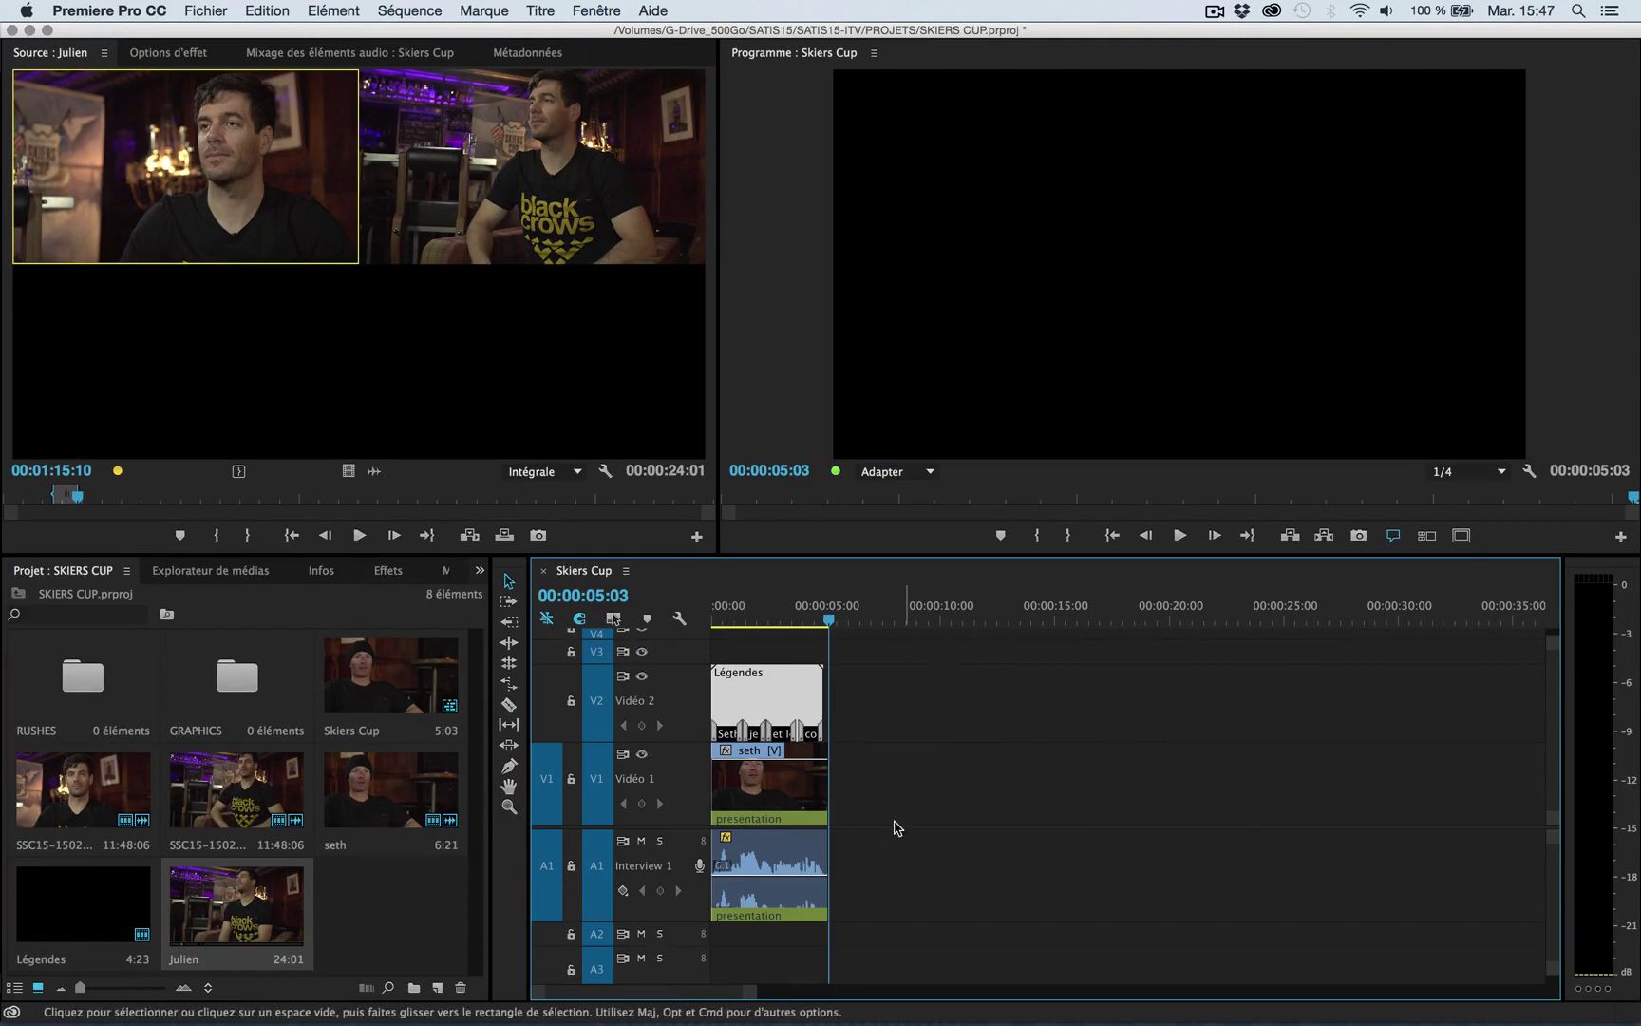
Turn off nested insertion and insert the marked multi-camera section at 00:00:05:03 as separate camera clips
{"action": "left_click", "coordinate": [546, 620]}
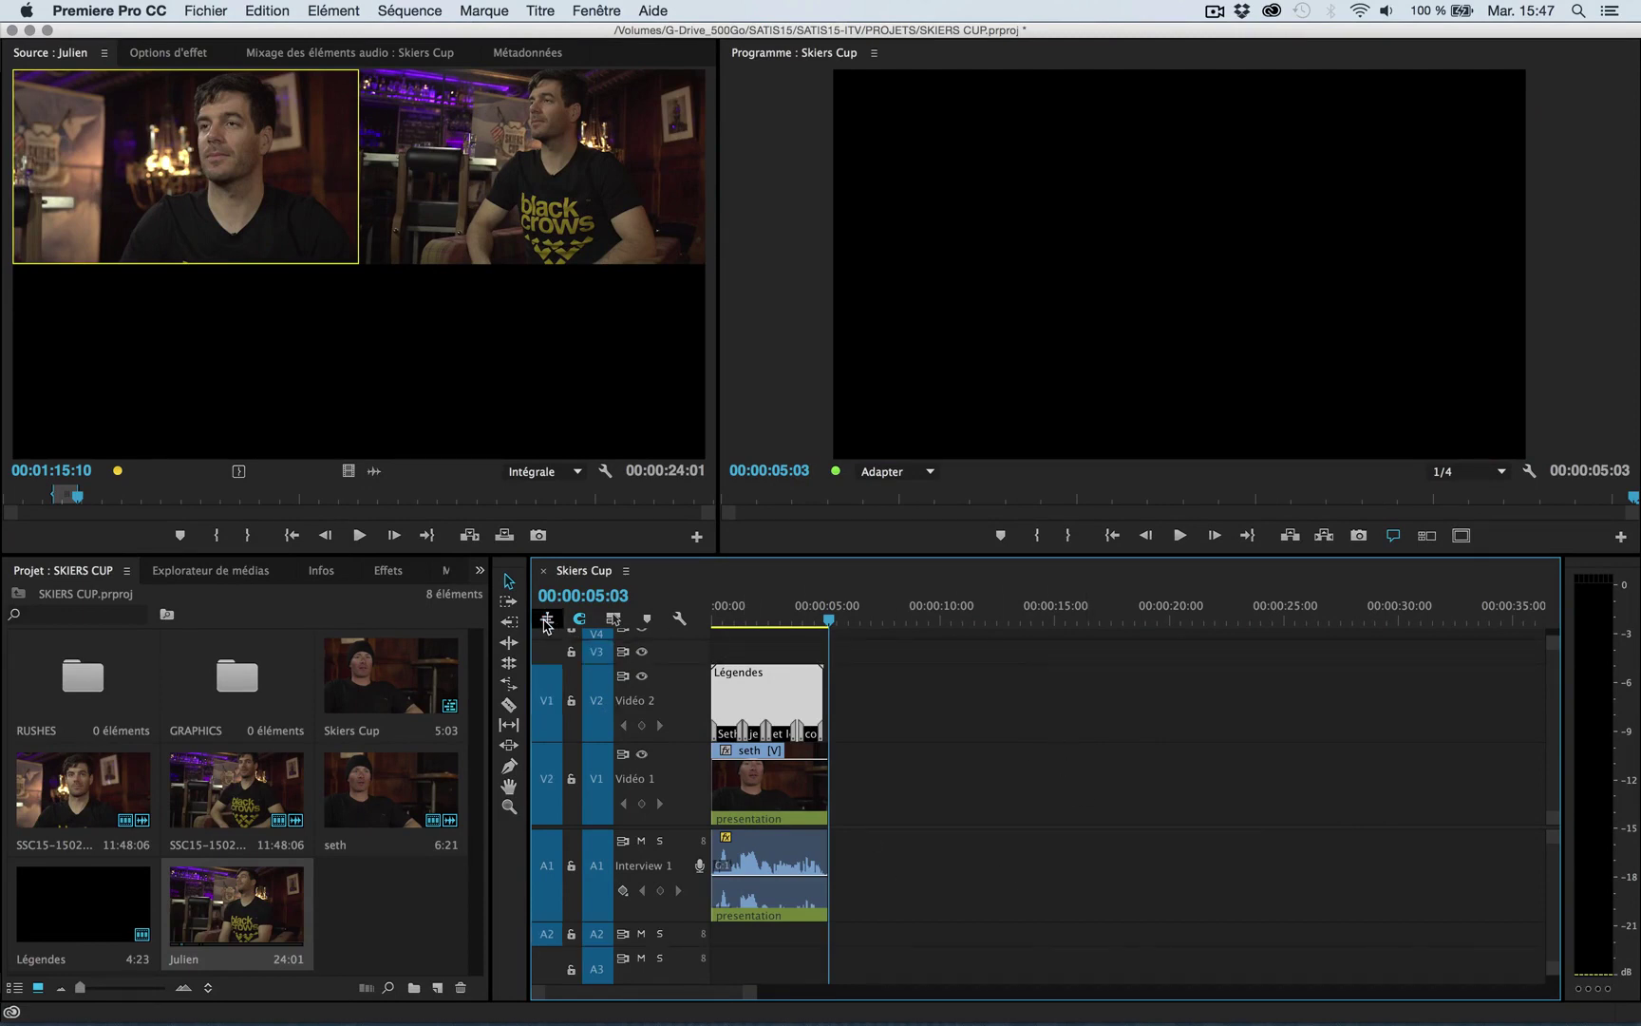
{"action": "key", "text": "comma"}
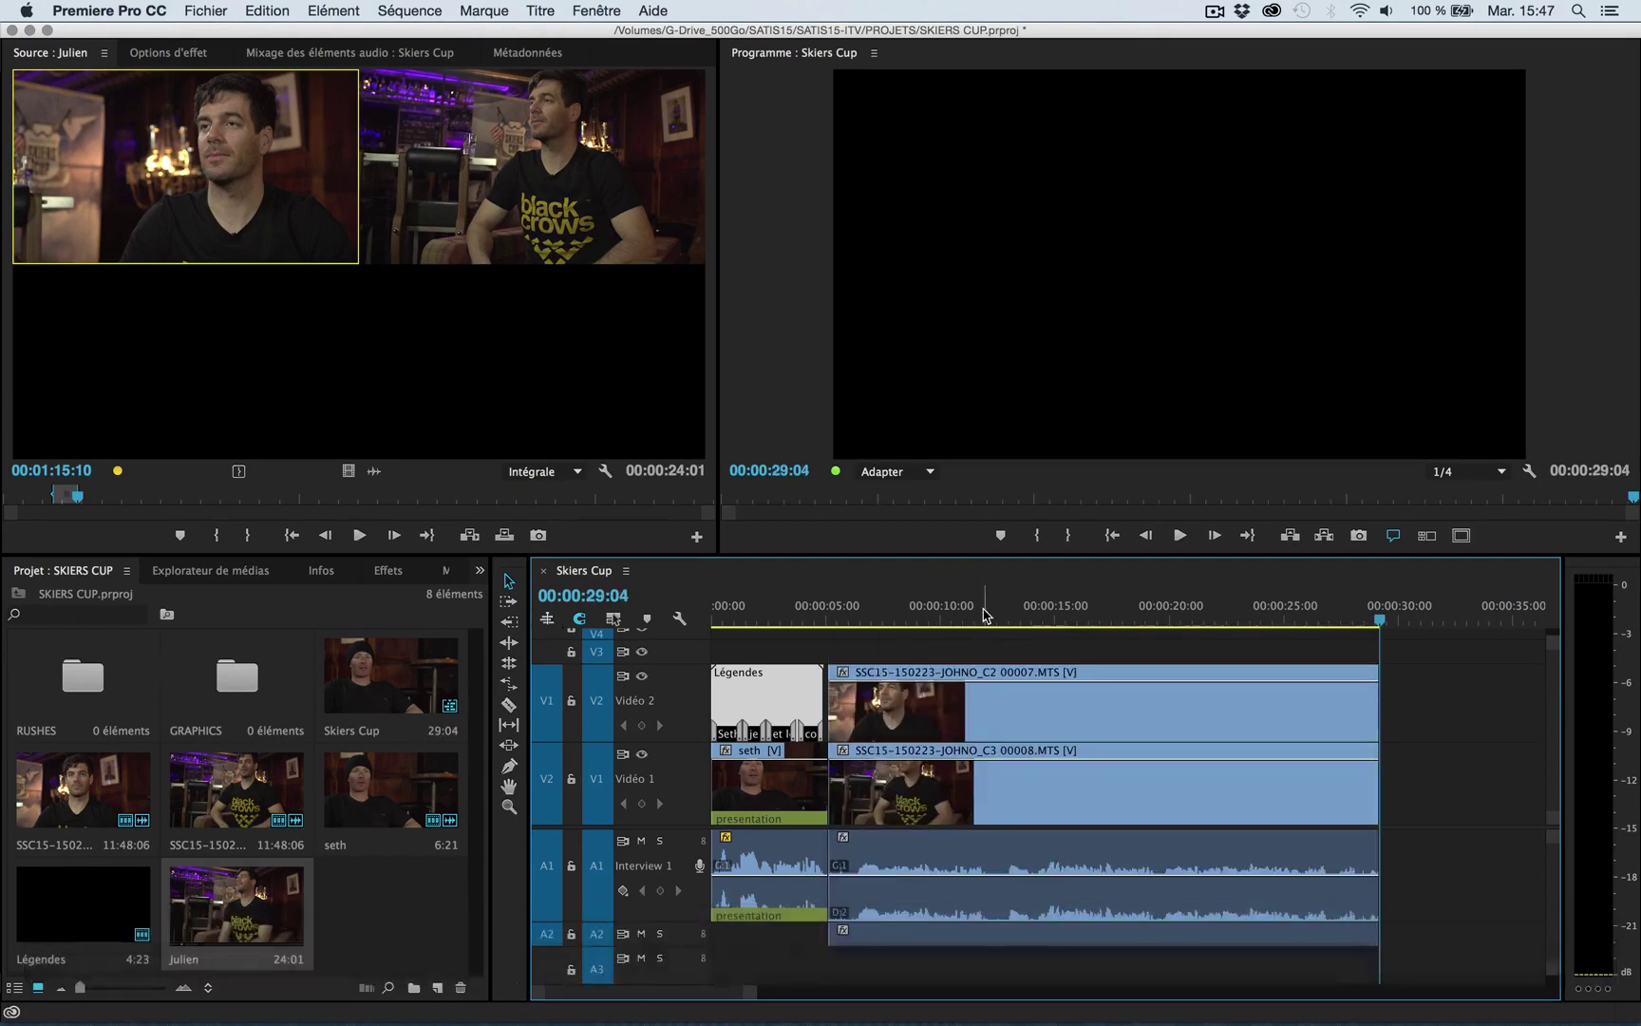
{"action": "left_click", "coordinate": [945, 616]}
{"action": "left_click_drag", "start_coordinate": [944, 616], "coordinate": [983, 617]}
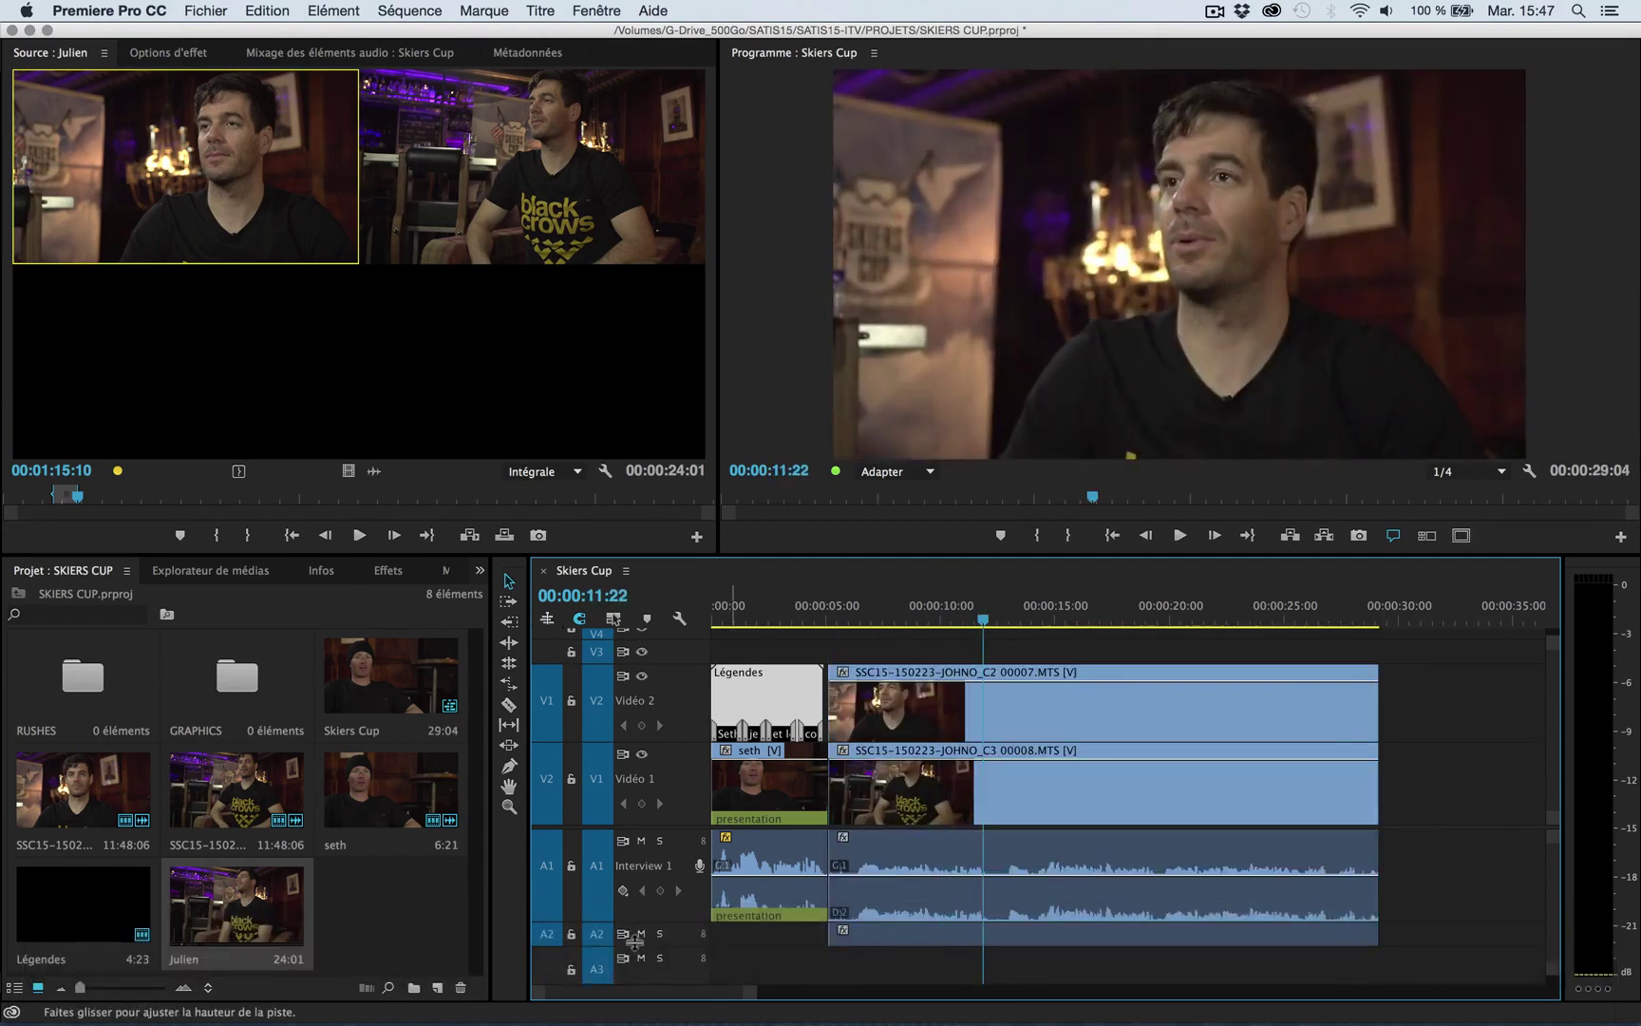
Expand audio track A2 and play the inserted clips, briefly hiding Video 2 to compare both camera angles
{"action": "left_click_drag", "start_coordinate": [635, 968], "coordinate": [635, 992]}
{"action": "left_click", "coordinate": [1036, 619]}
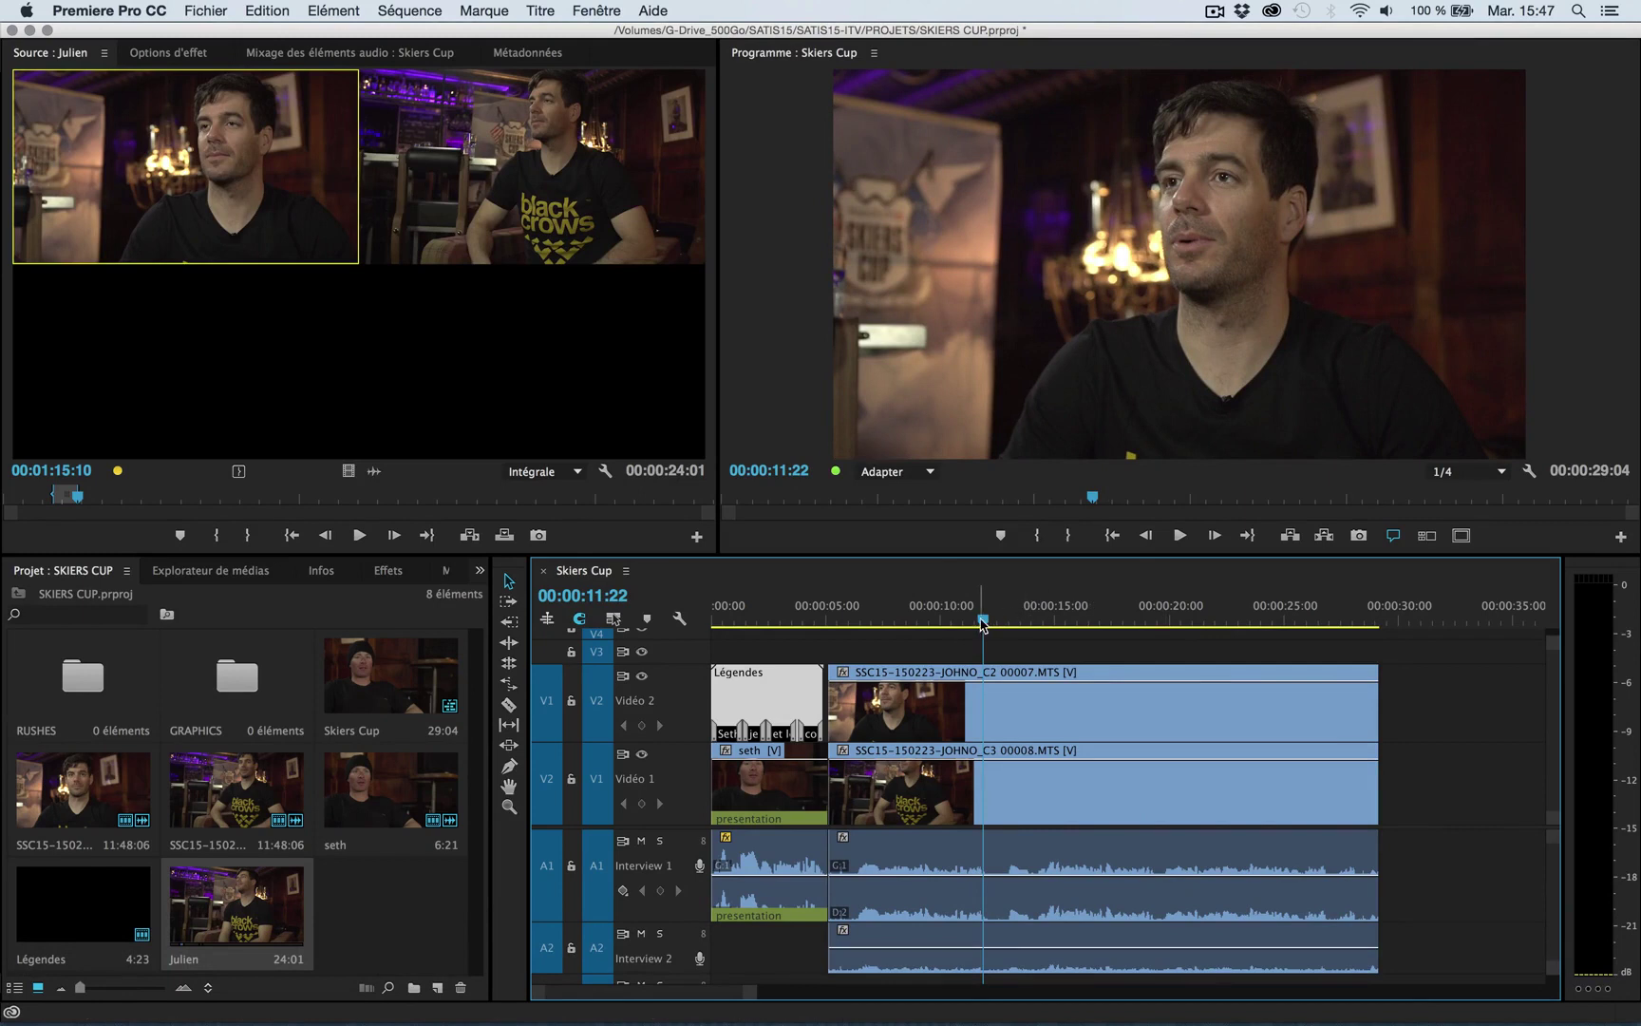
{"action": "left_click_drag", "start_coordinate": [1049, 621], "coordinate": [1041, 619]}
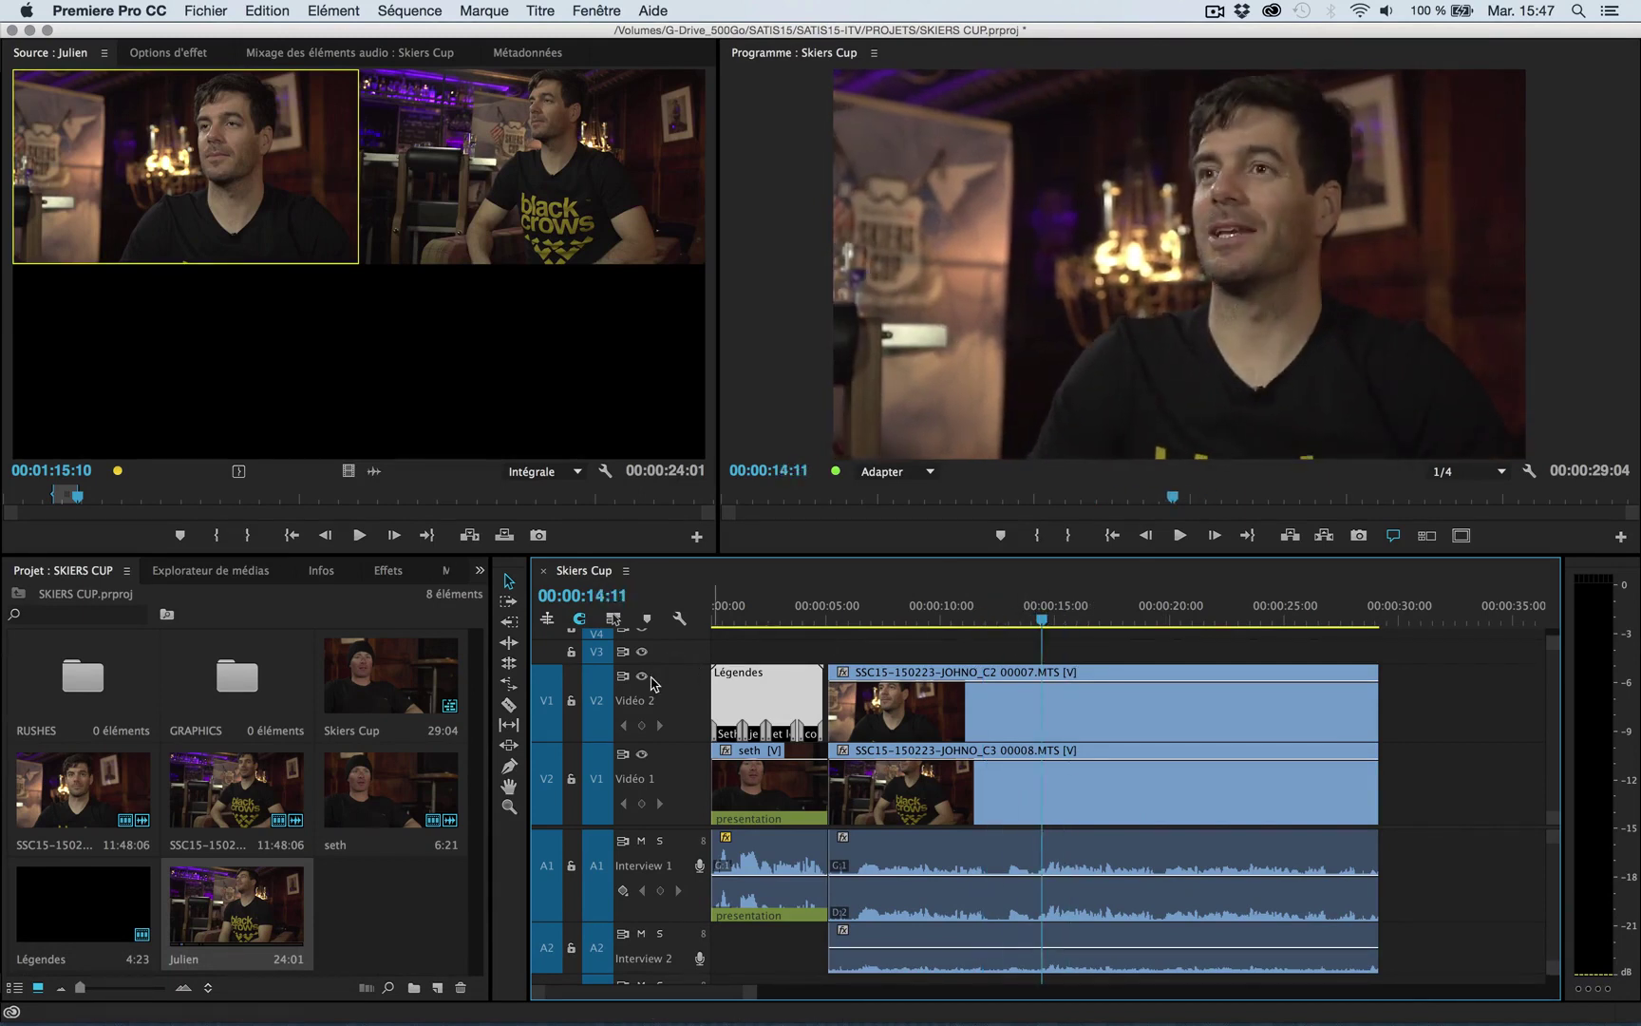
{"action": "key", "text": "space"}
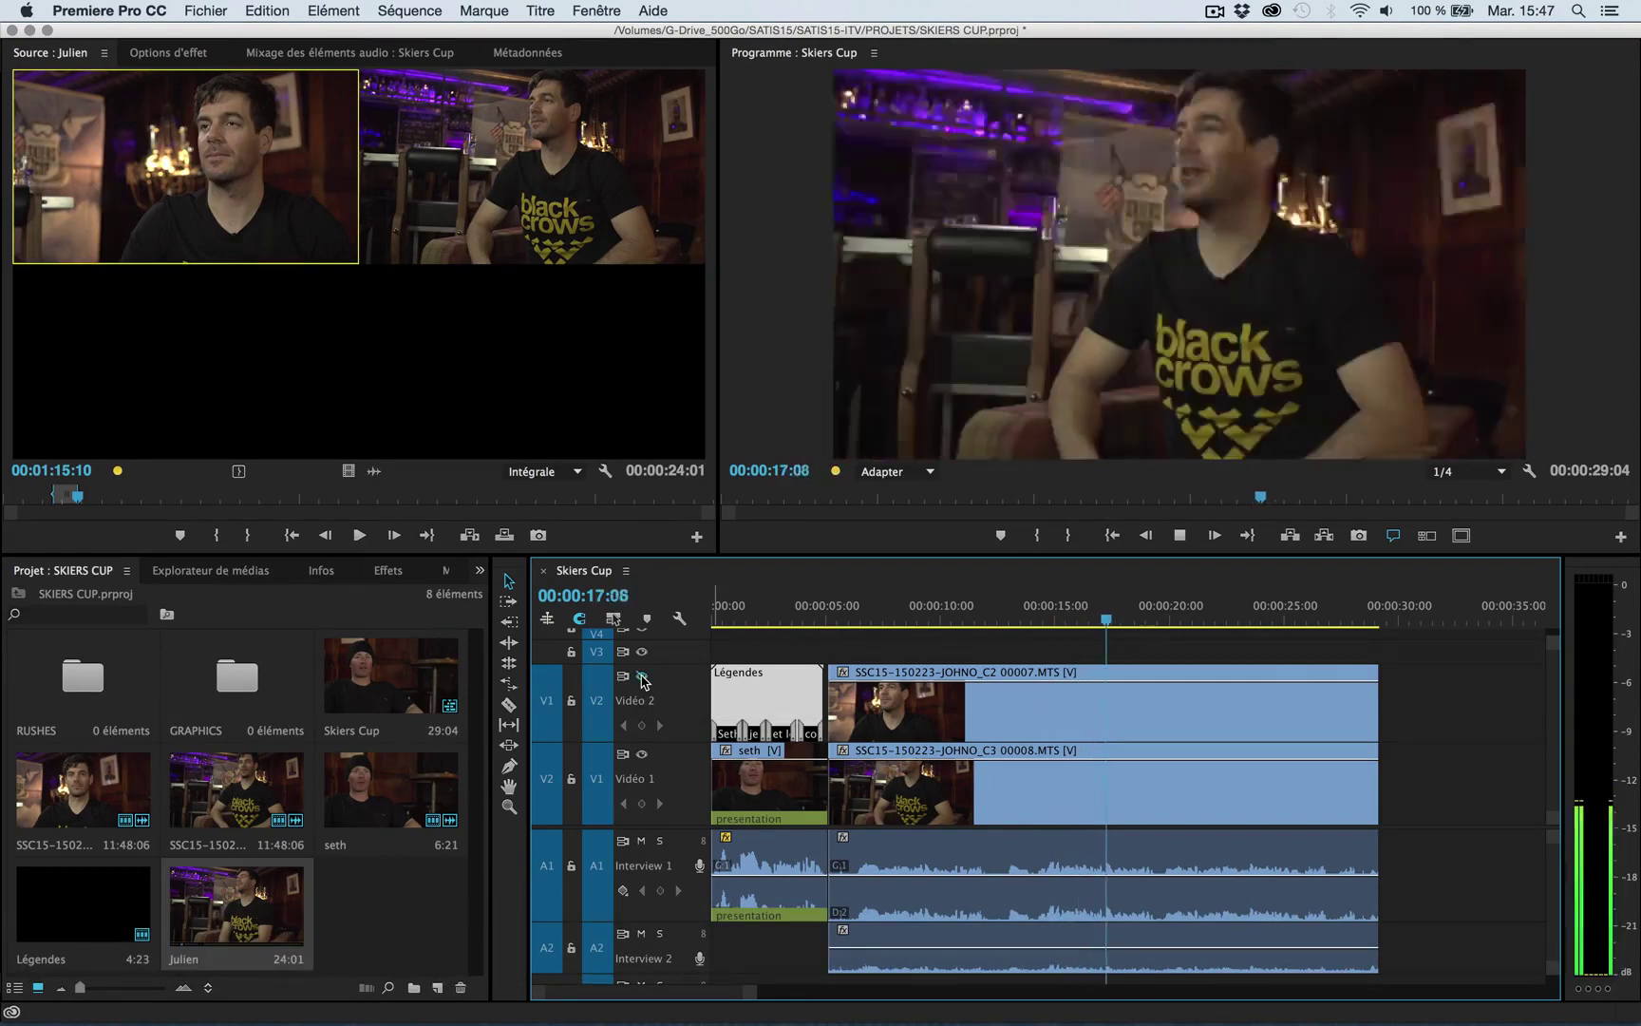
{"action": "key", "text": "space"}
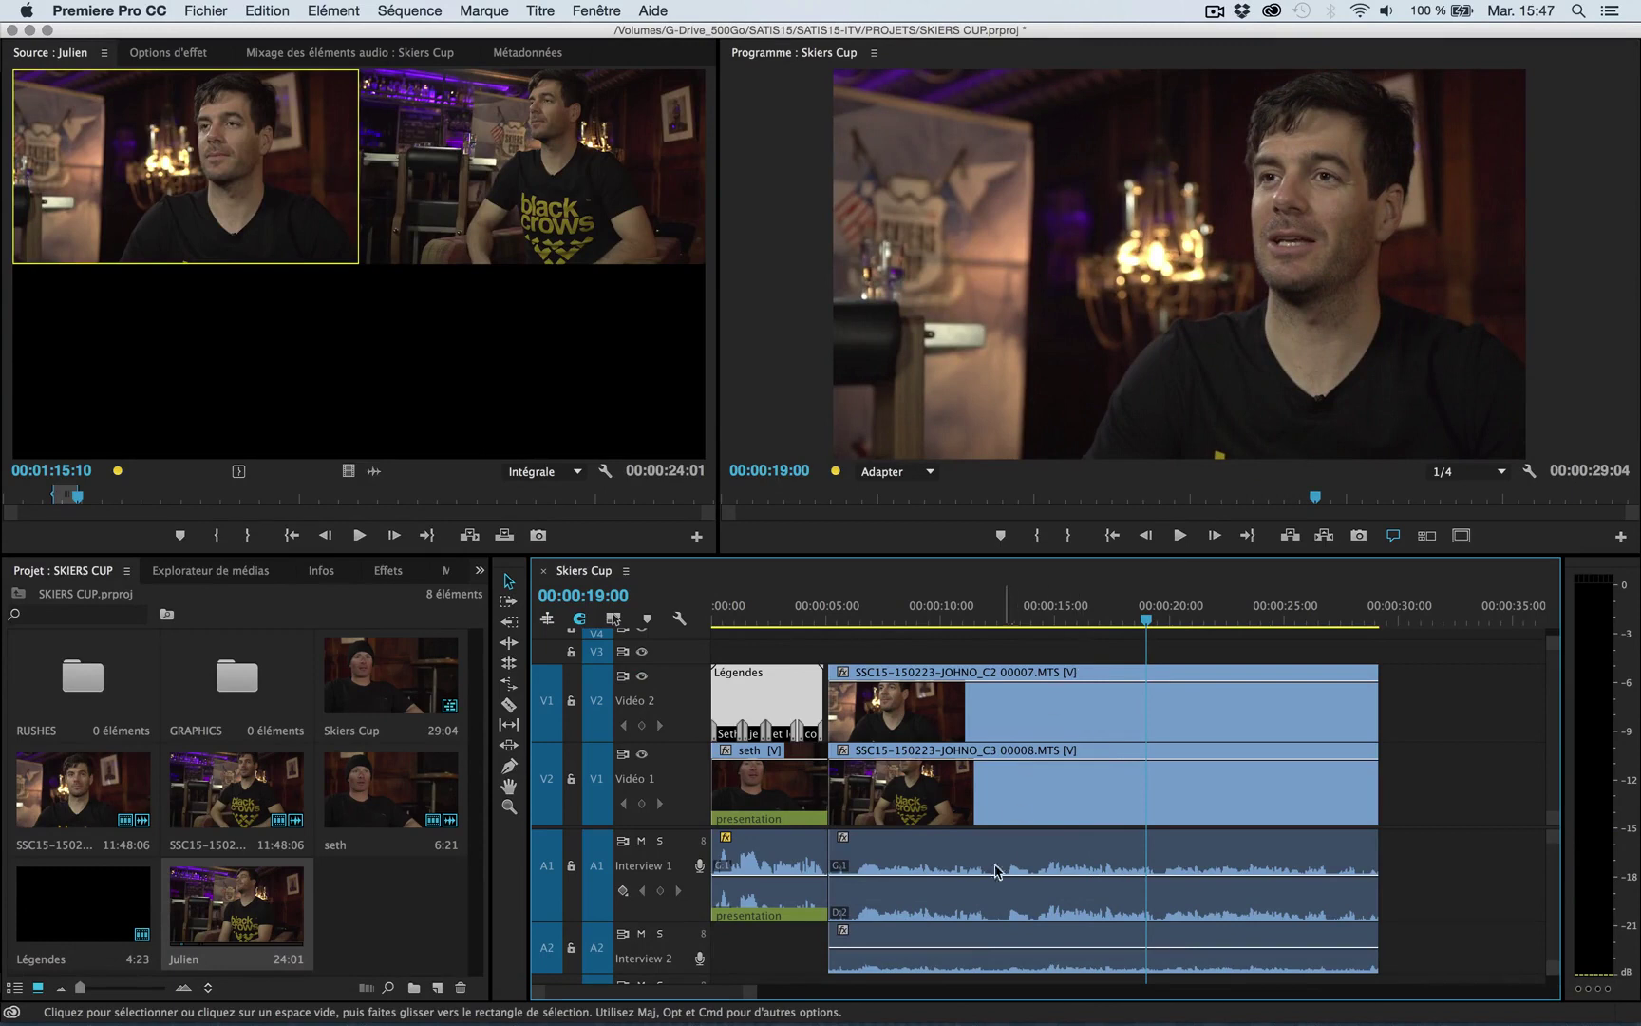
Listen to audio track A2 in solo during playback and turn its solo off again
{"action": "left_click", "coordinate": [660, 935]}
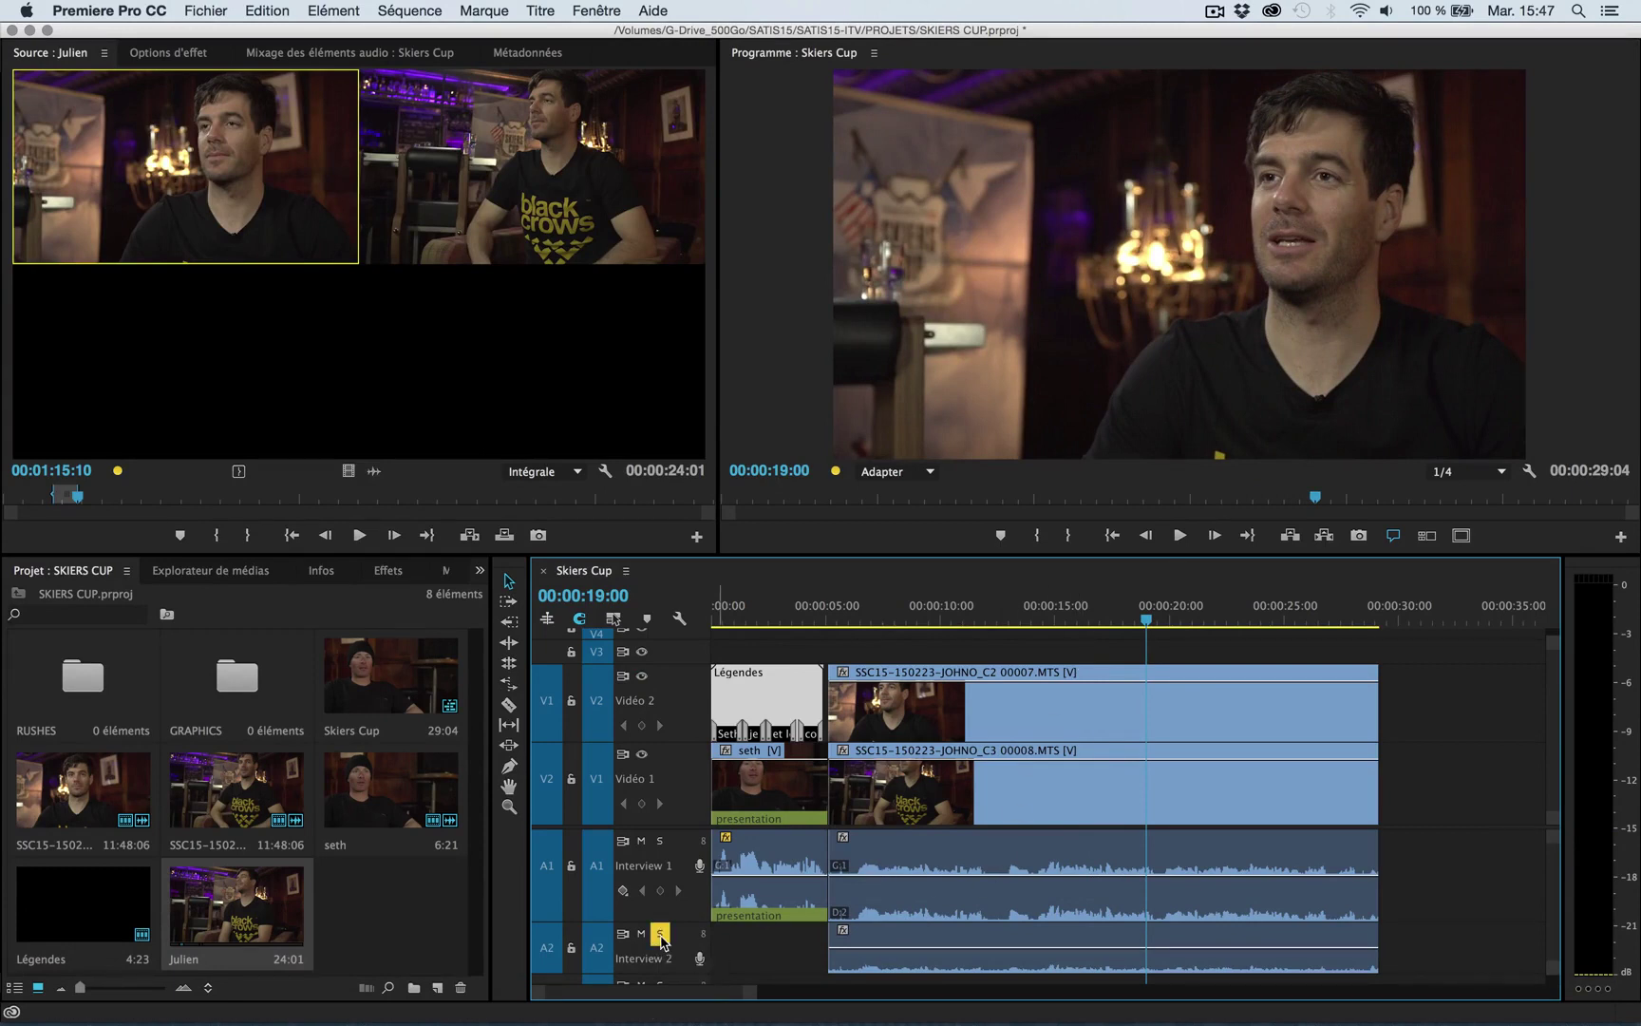
{"action": "key", "text": "space"}
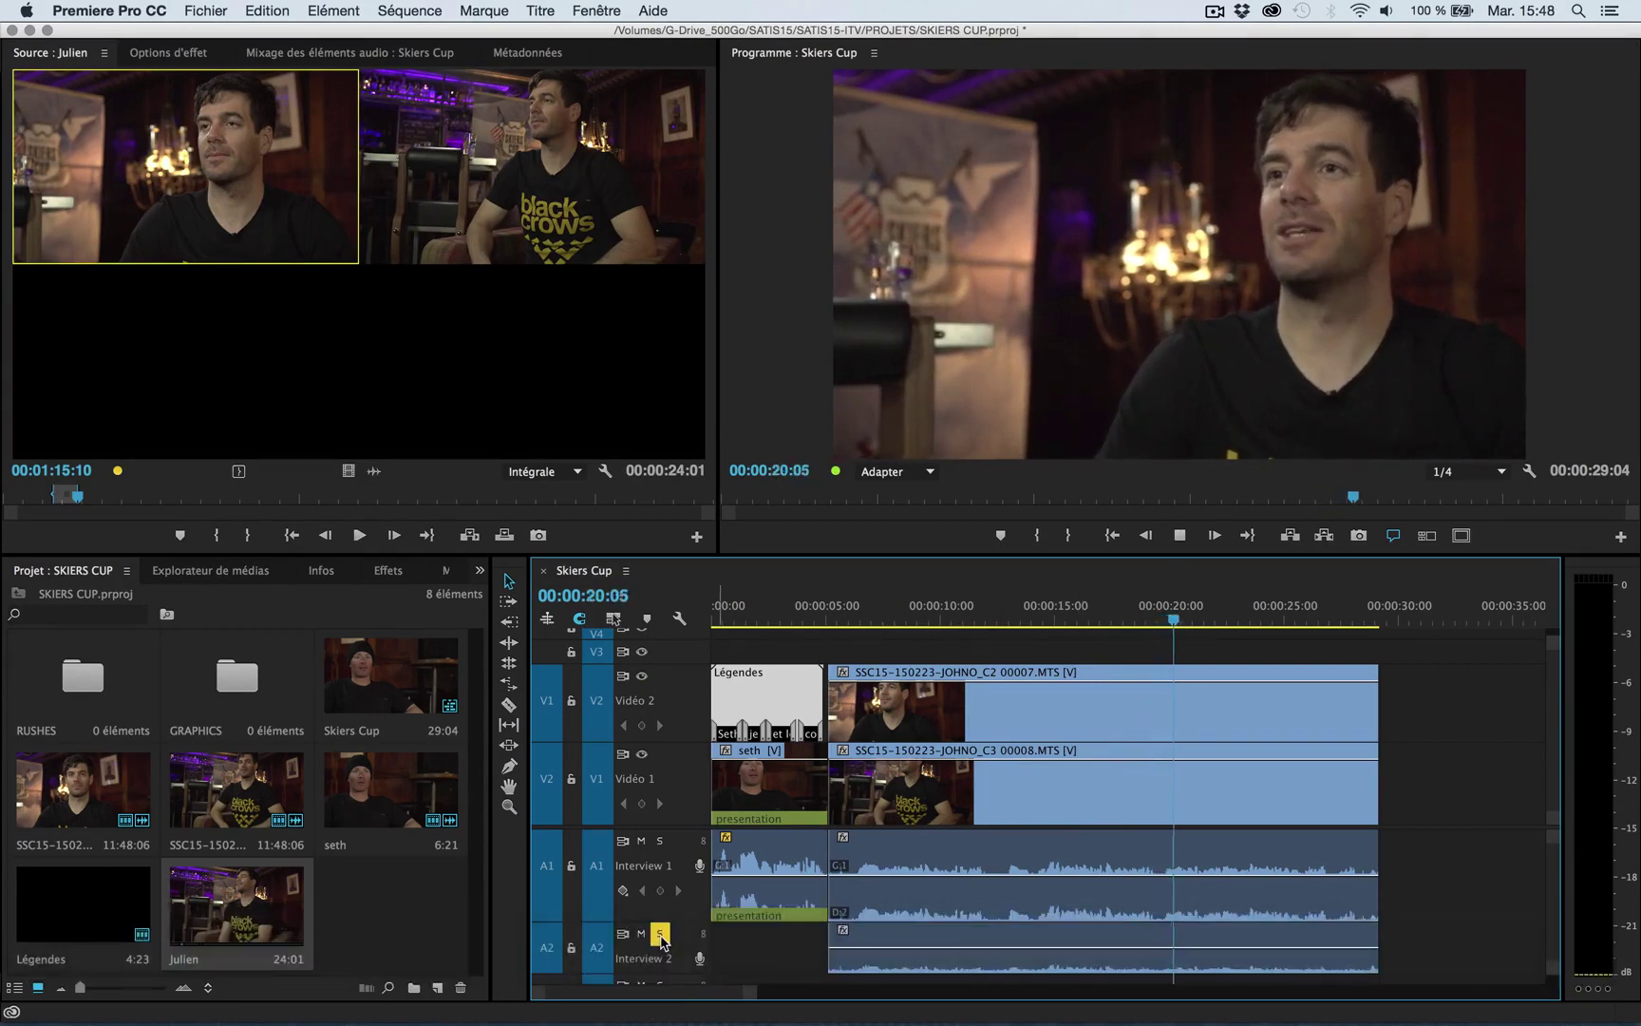
{"action": "key", "text": "space"}
{"action": "left_click", "coordinate": [659, 935]}
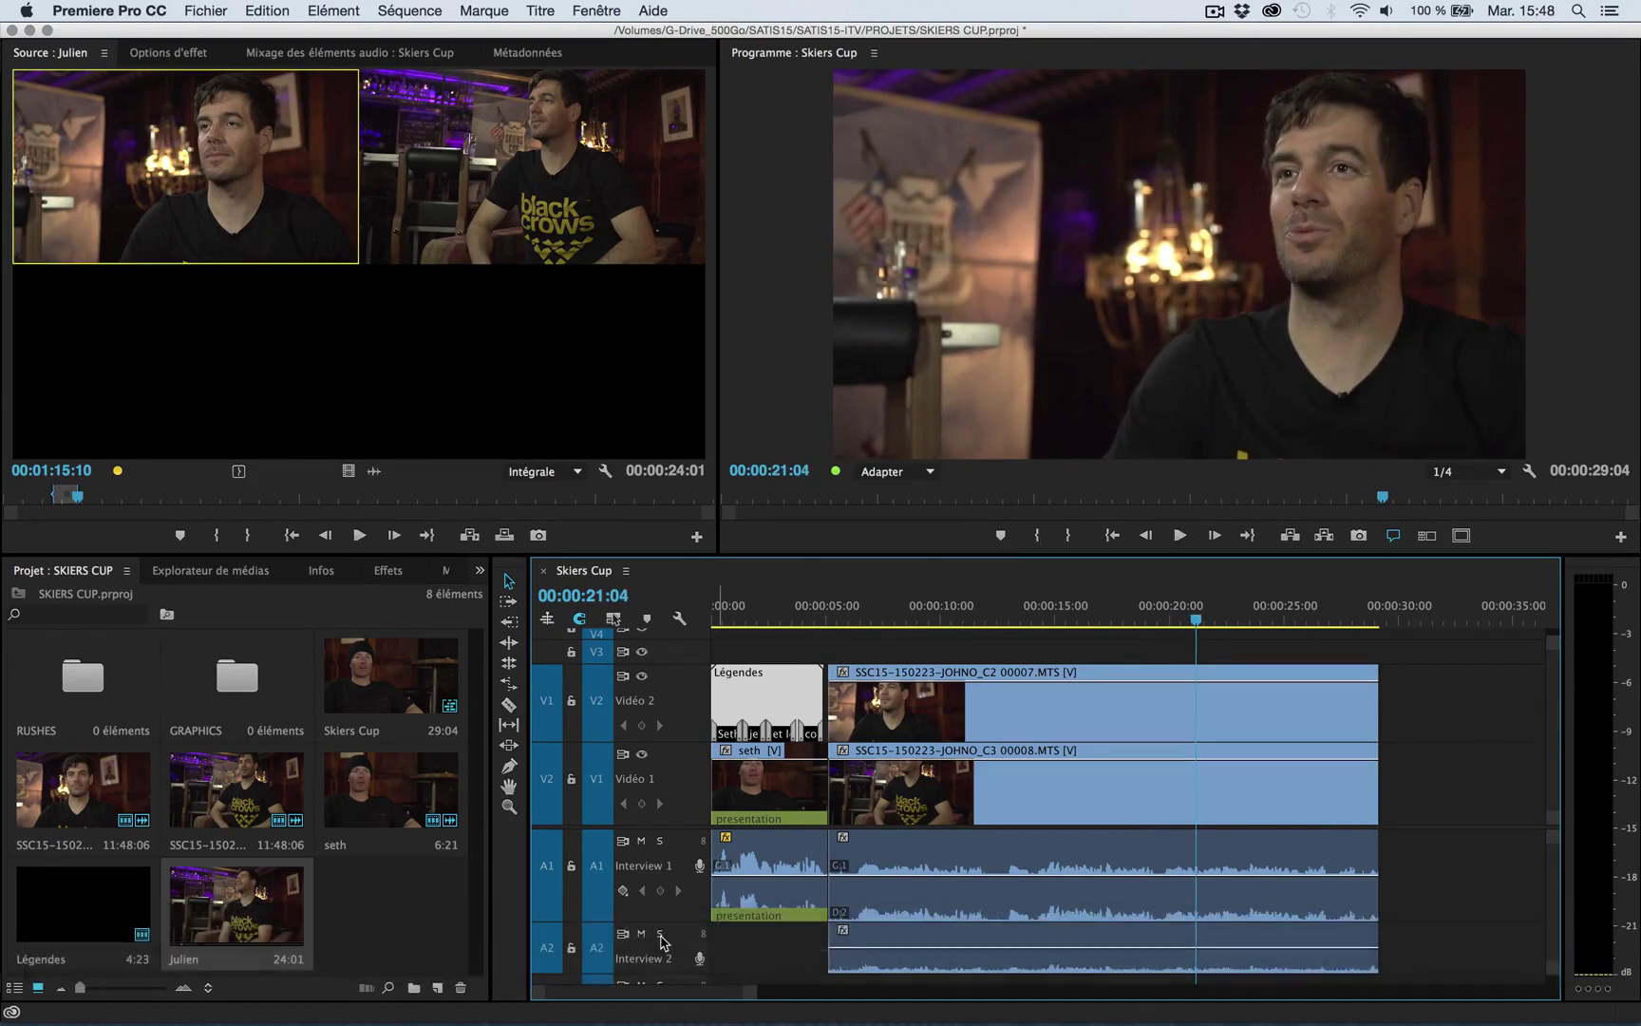
Delete the second camera's audio clip from track A2 and return the playhead to the cut at 00:00:05:03
{"action": "left_click", "coordinate": [926, 942]}
{"action": "key", "text": "BackSpace"}
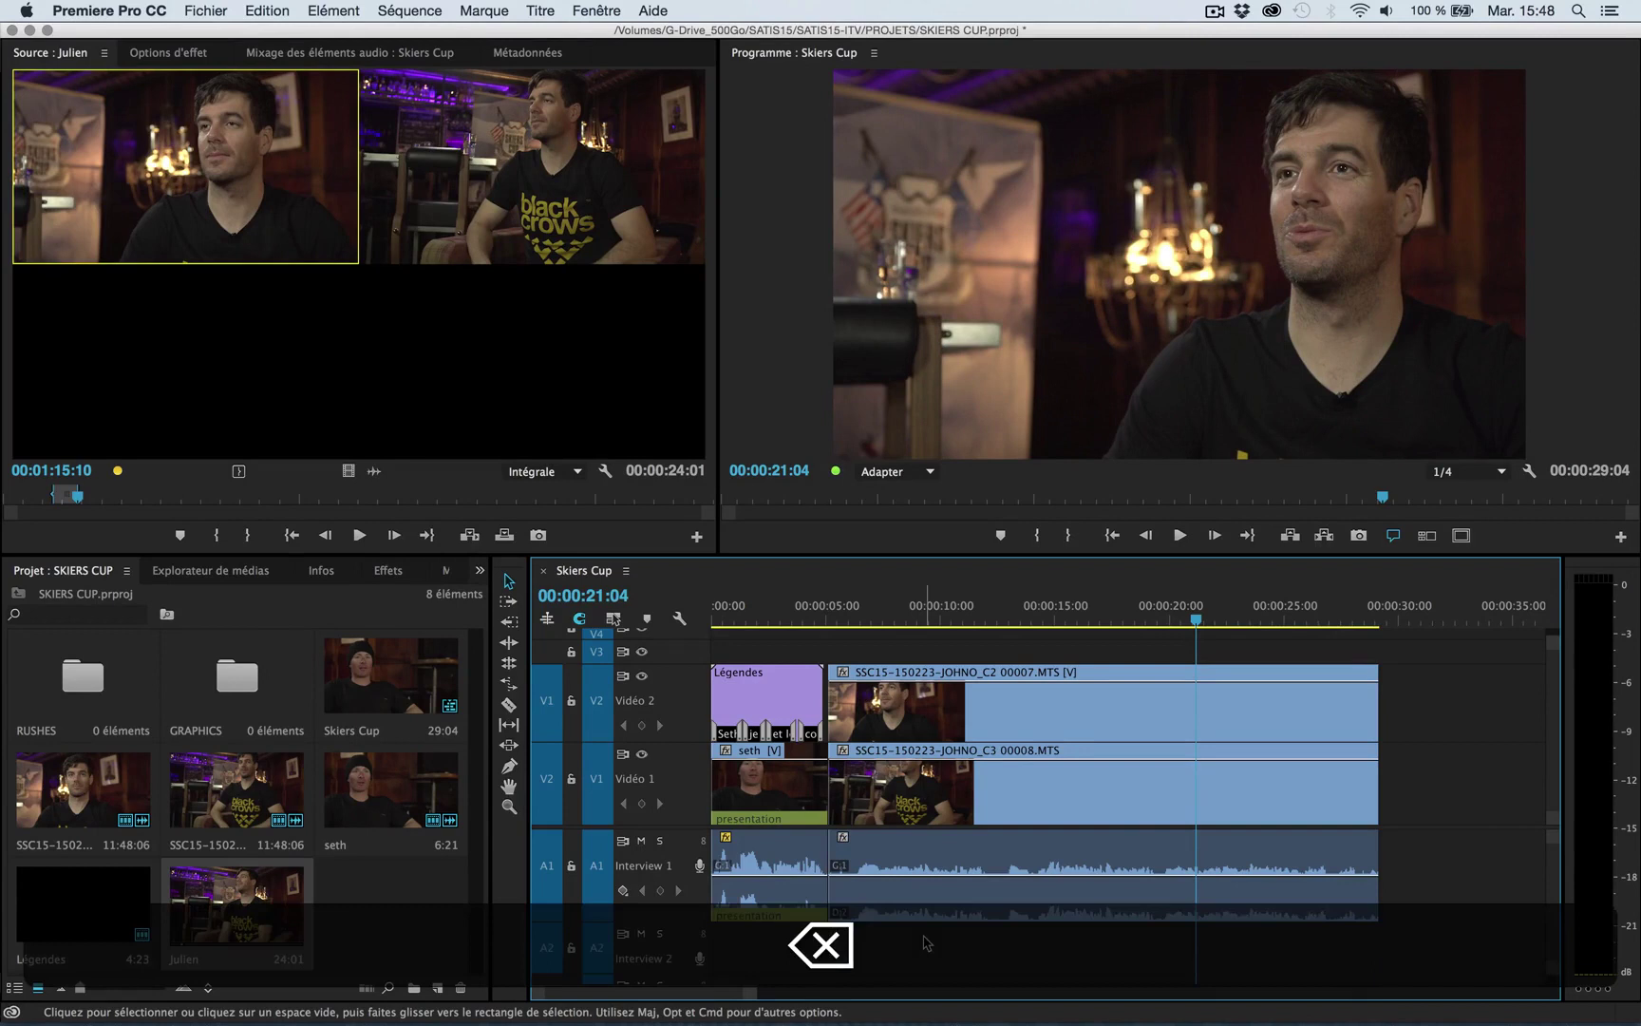
{"action": "key", "text": "Up"}
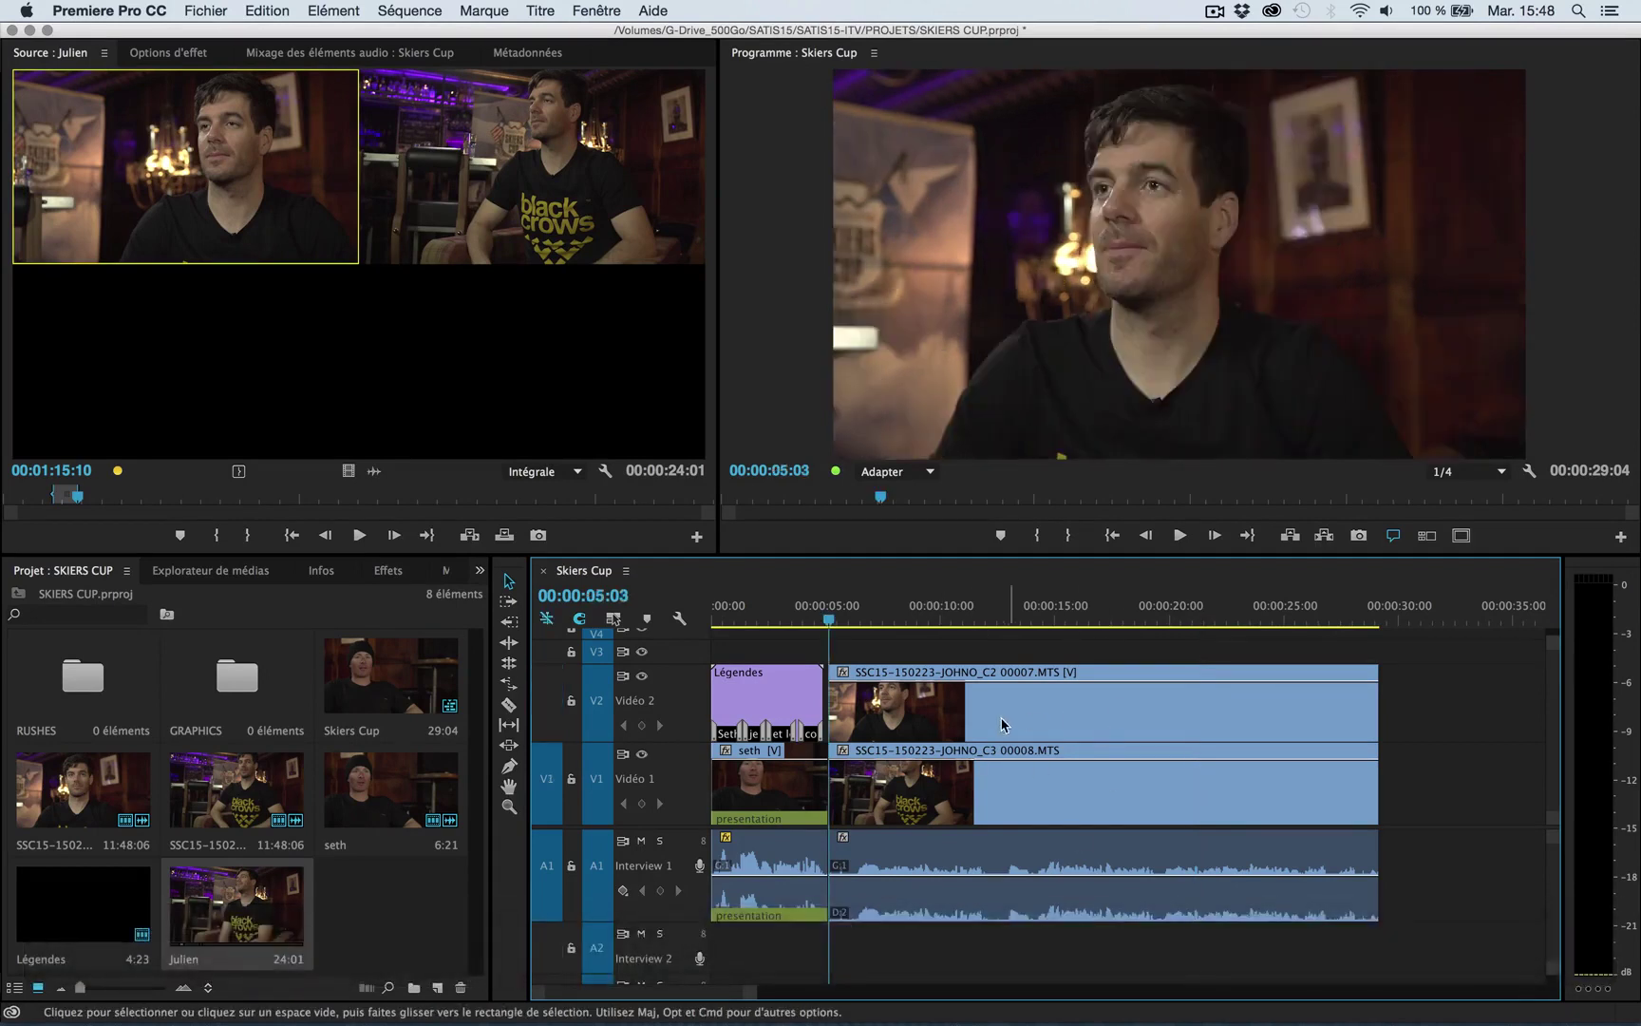
Delete the two camera video clips after 00:00:05:03, keeping the A1 audio, and enable nested insertion for sequences
{"action": "left_click", "coordinate": [1035, 667]}
{"action": "left_click", "coordinate": [984, 777], "text": "shift"}
{"action": "key", "text": "BackSpace"}
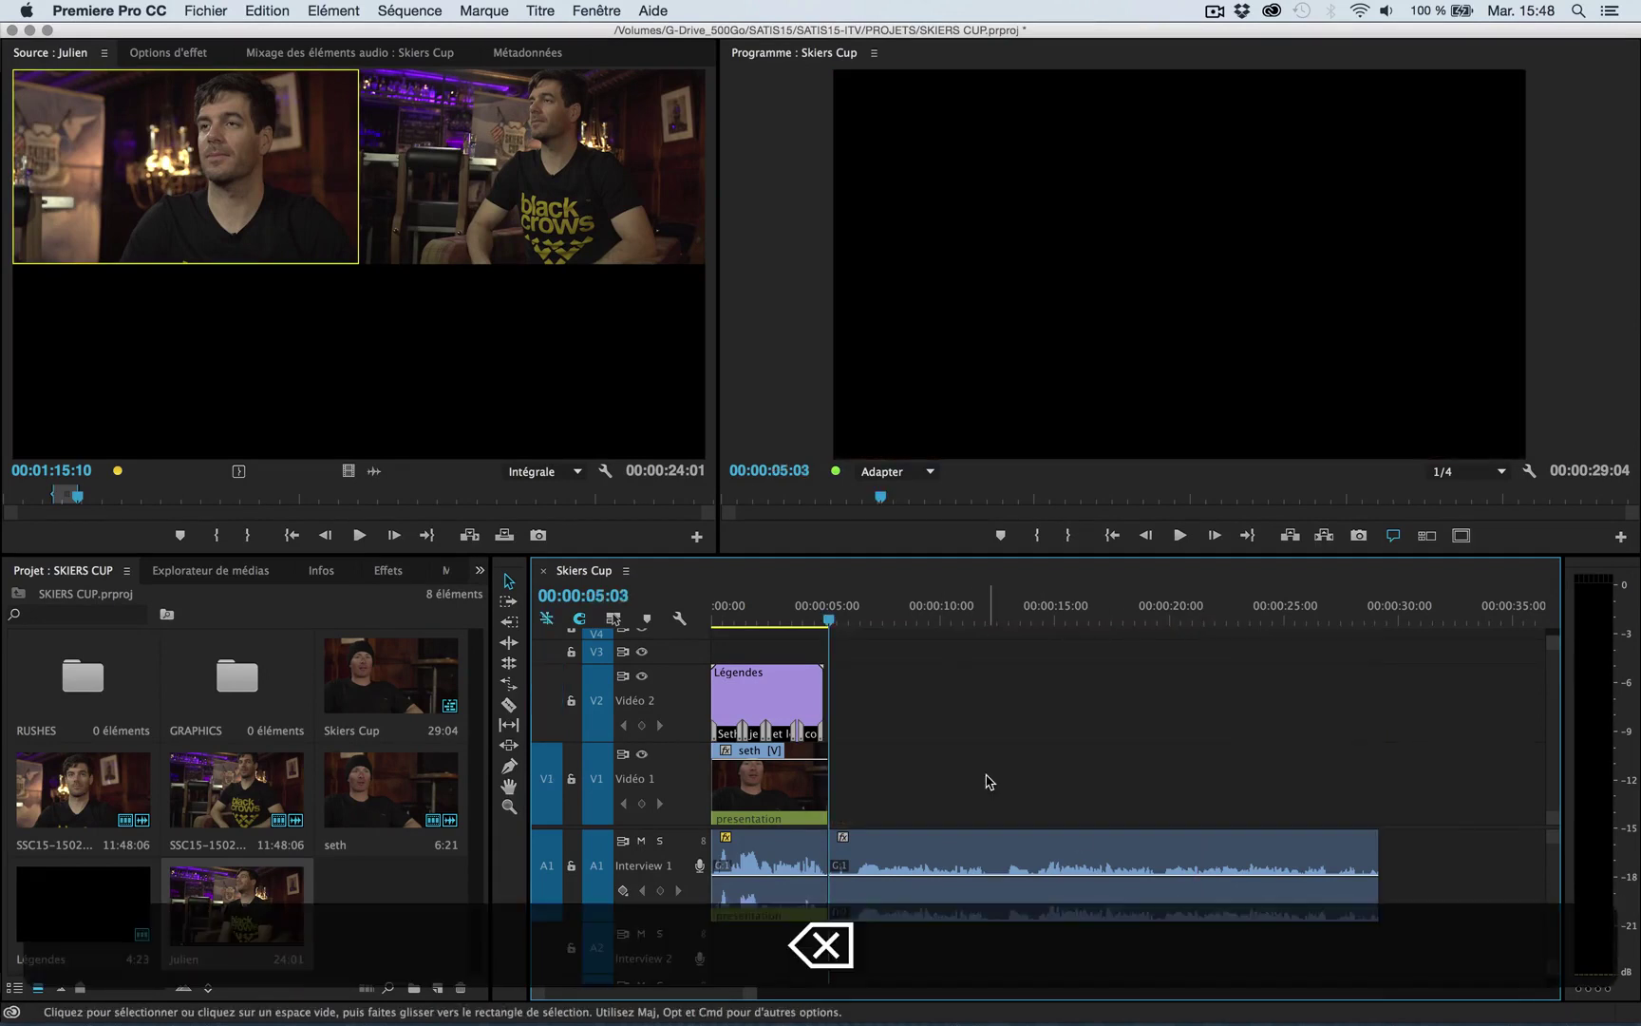
{"action": "left_click", "coordinate": [548, 619]}
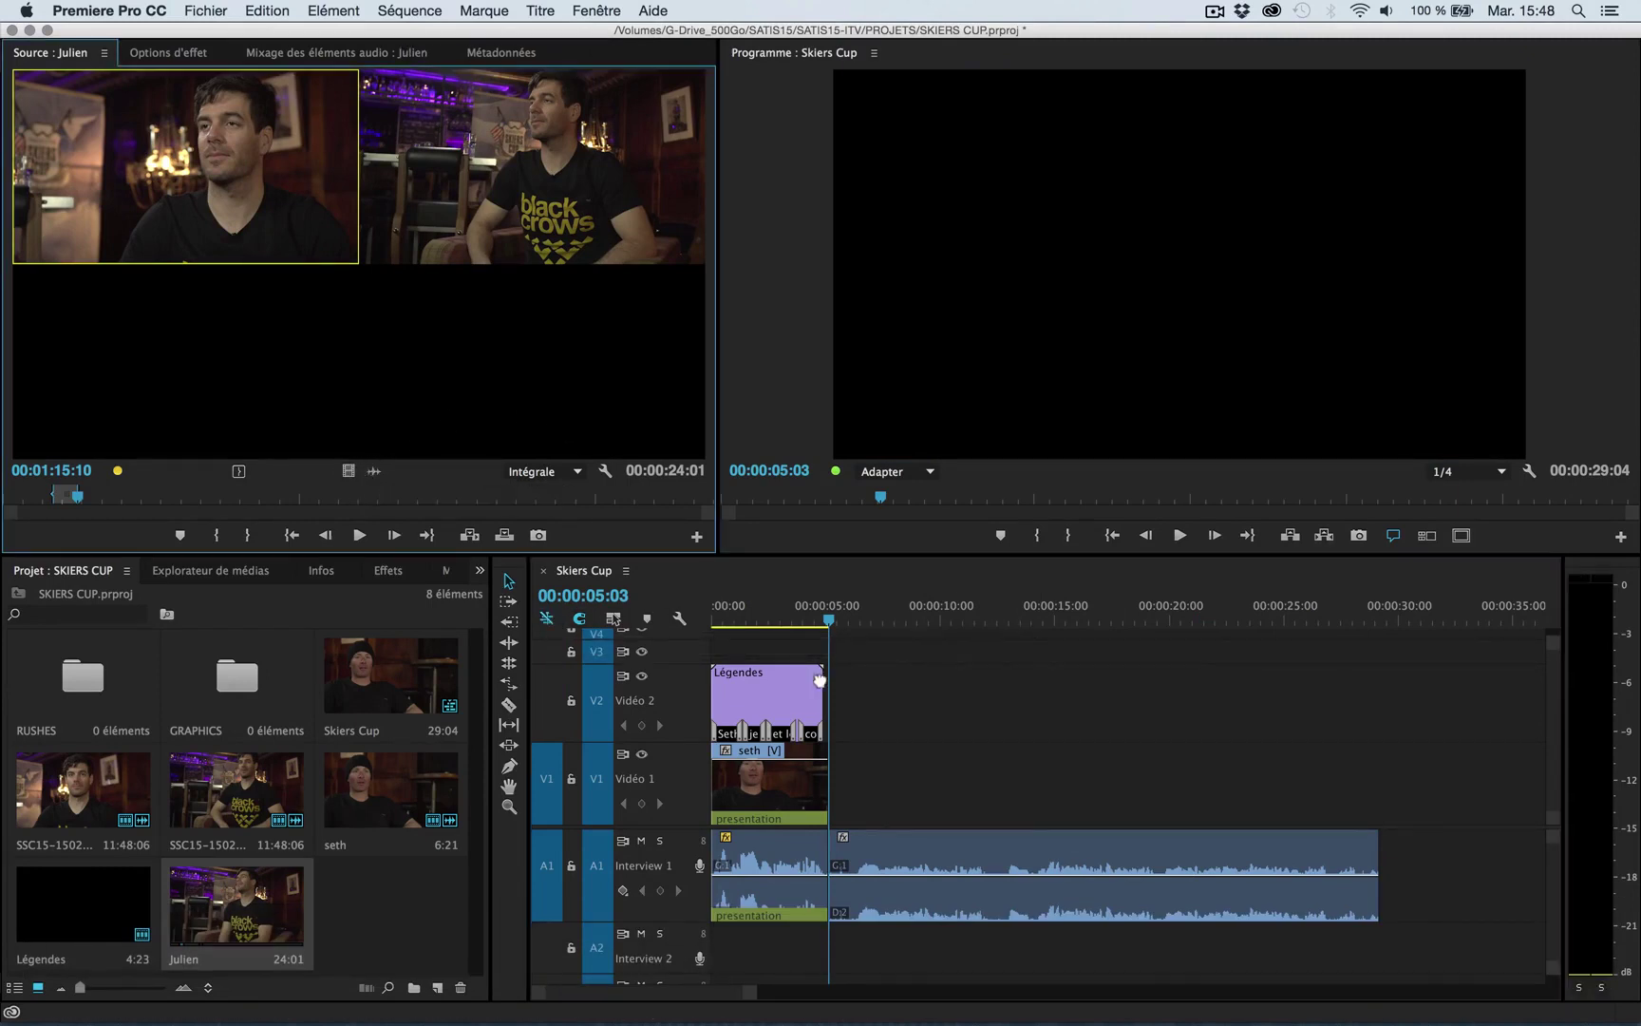